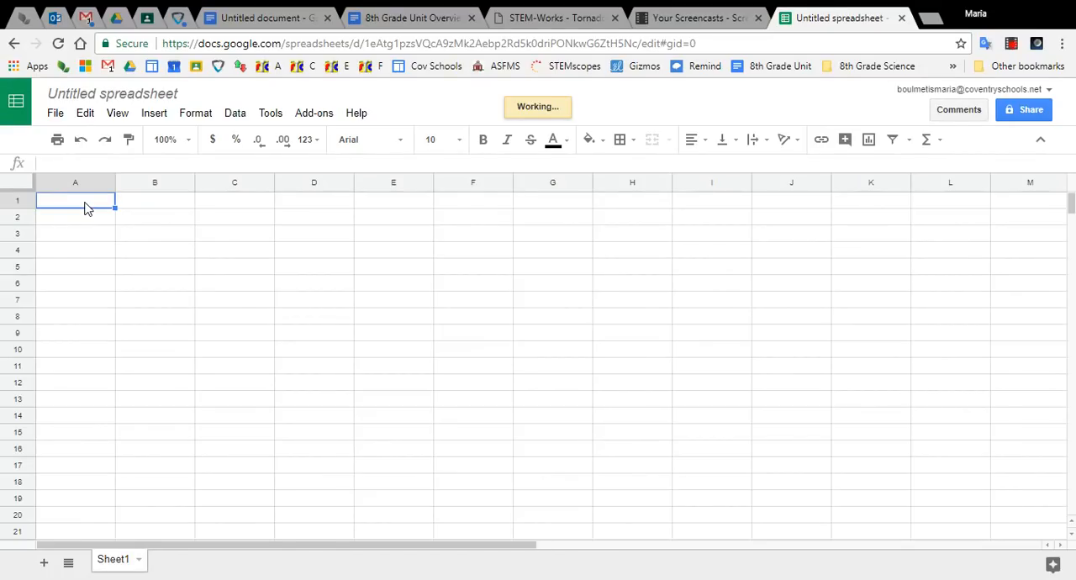
- Enter the column headers Bag 1, Bag 2, Bag 3 and Bag 4 in cells A1 to D1
type("Bag")
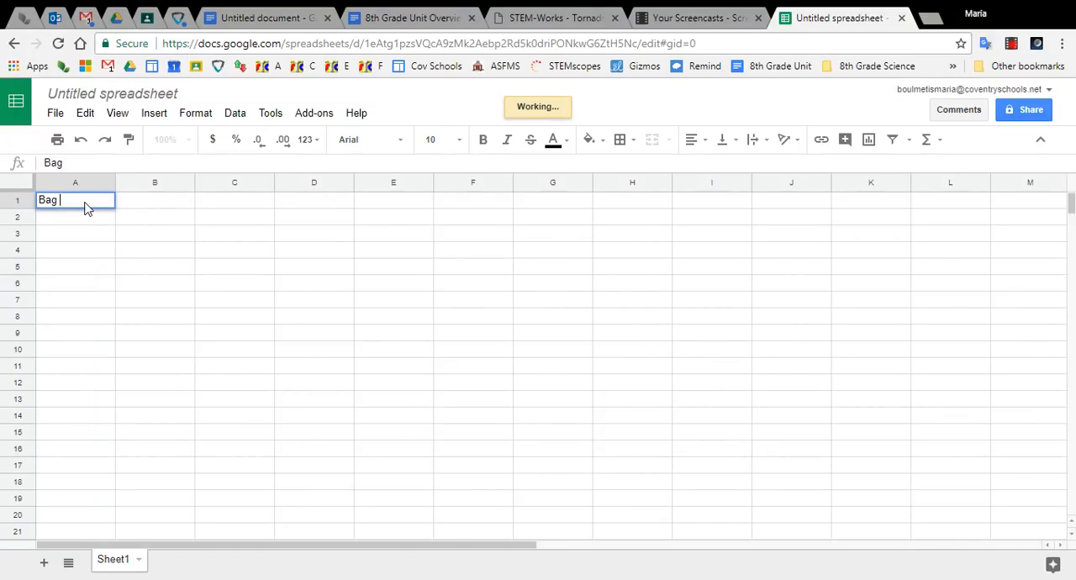
type(" 1")
key("Tab")
type("Bat")
type(" 2")
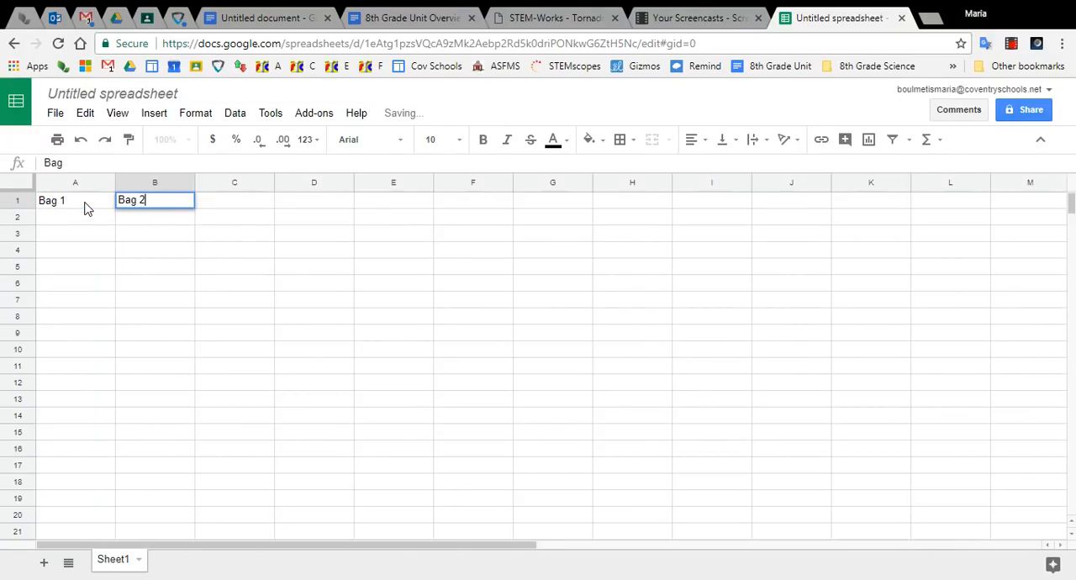
key("Tab")
type("Bag 3")
key("Tab")
type("Ba")
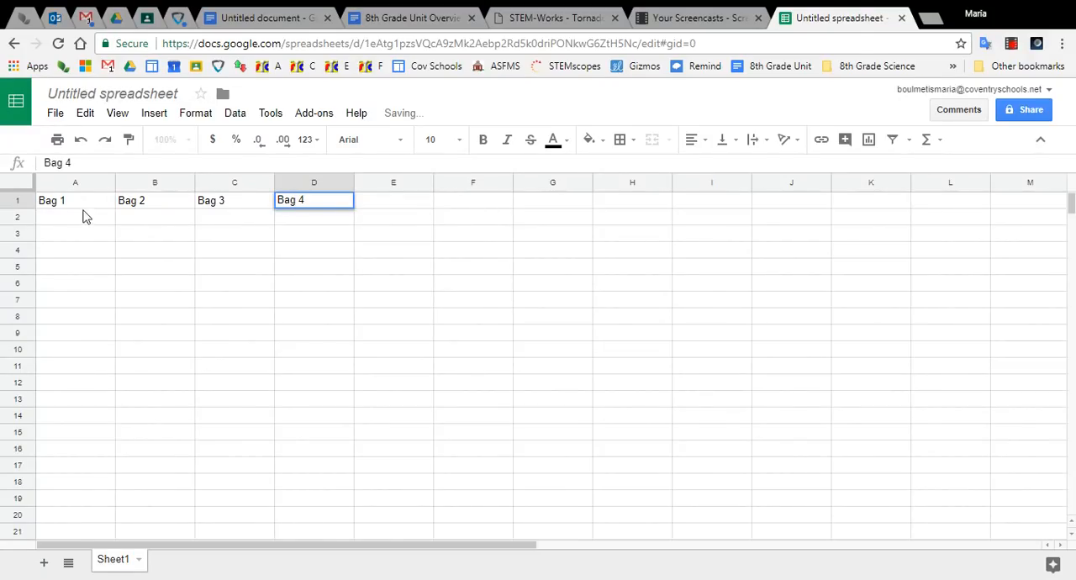
- Fill cells A2 to D2 under the bag headers with the values 2, 15, 26 and 8
left_click(81, 221)
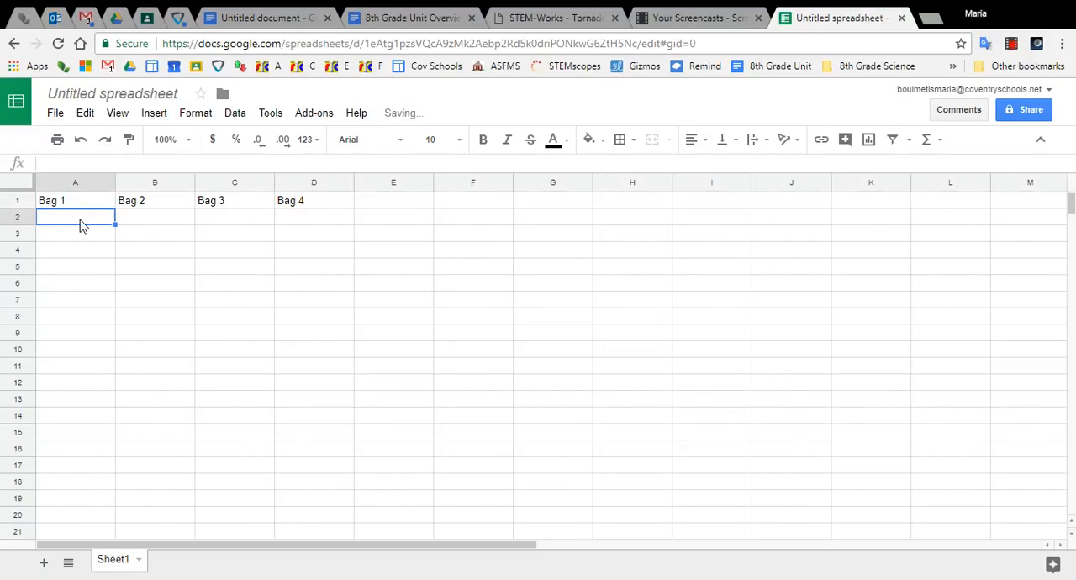
type("2")
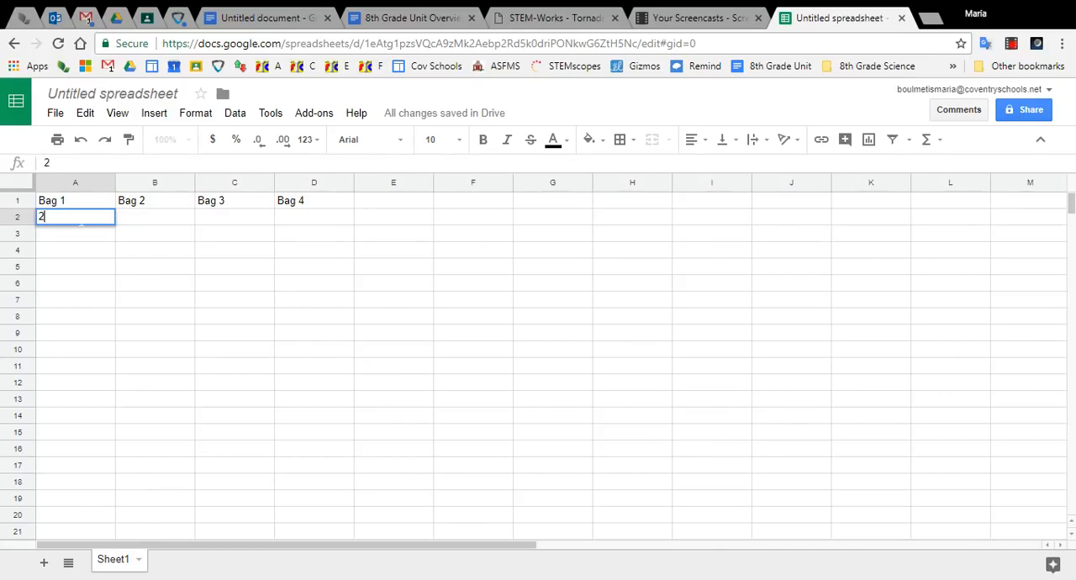
key("Tab")
type("15")
key("Tab")
type("26")
key("Tab")
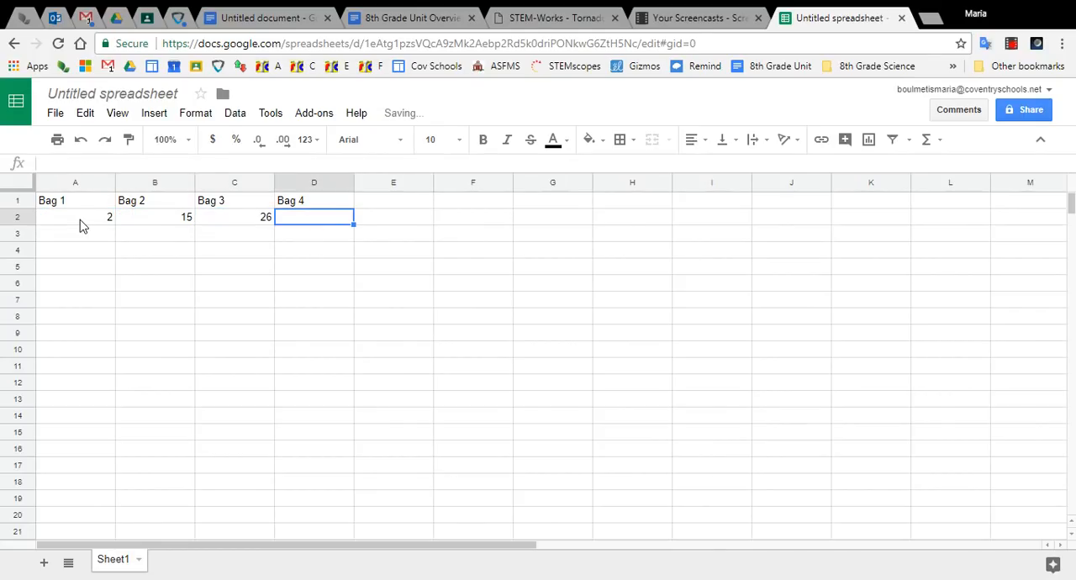
type("8")
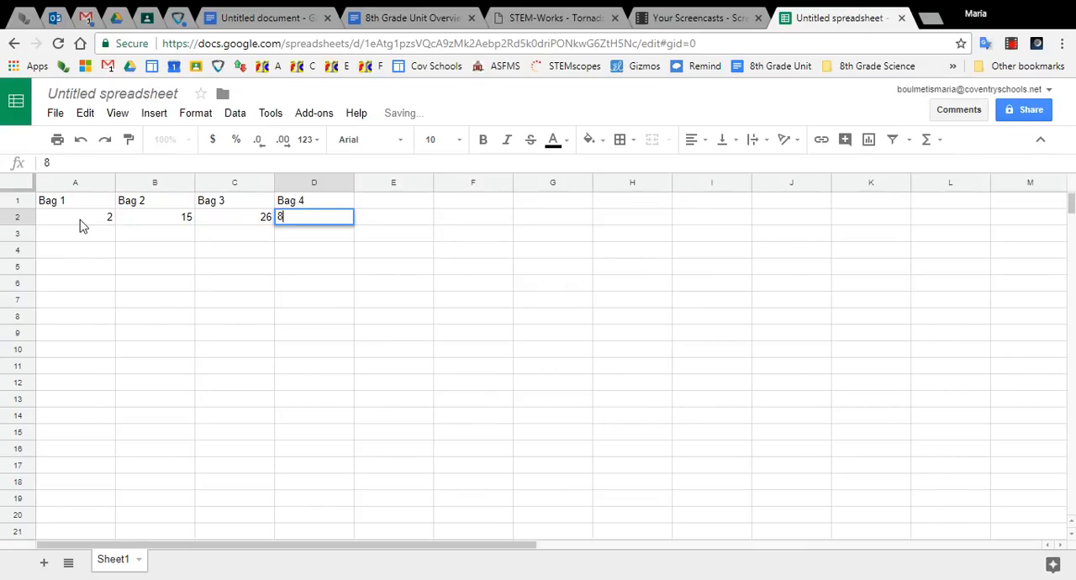
left_click(135, 311)
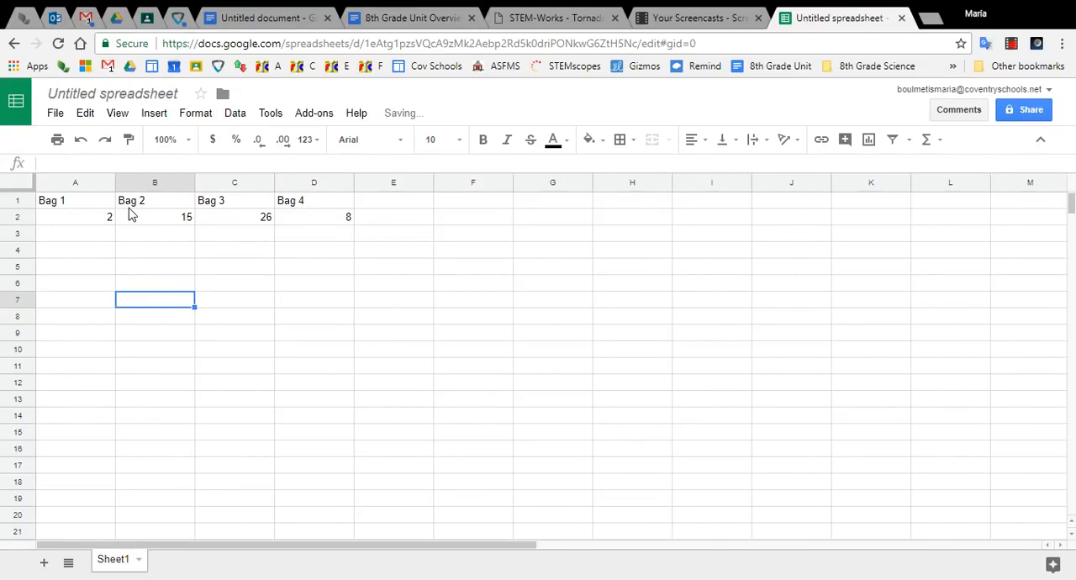
- Insert a column chart from the bag headers and values in A1:D2
left_click_drag(89, 202, 323, 224)
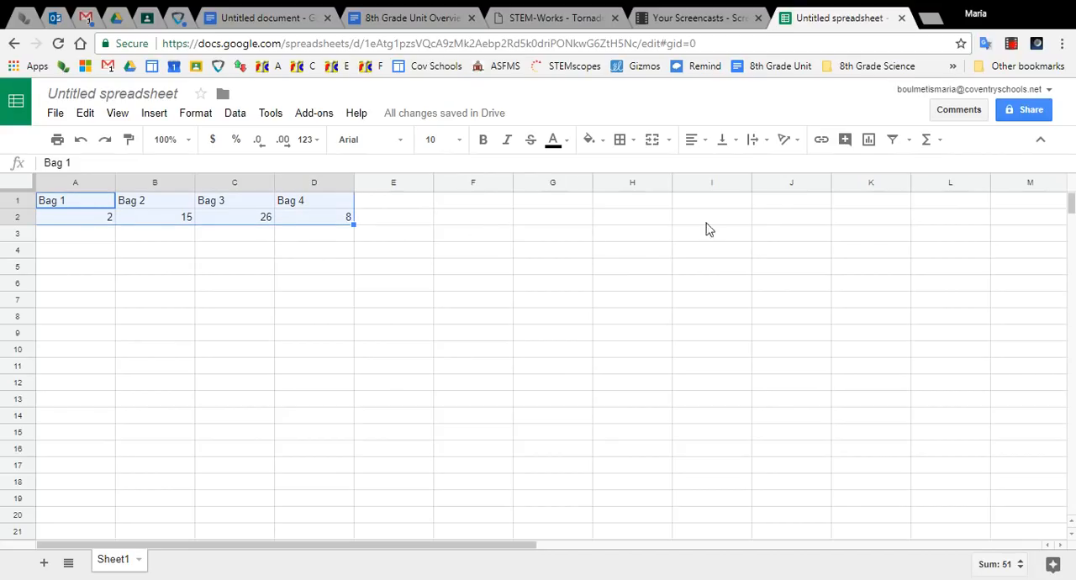
left_click(870, 141)
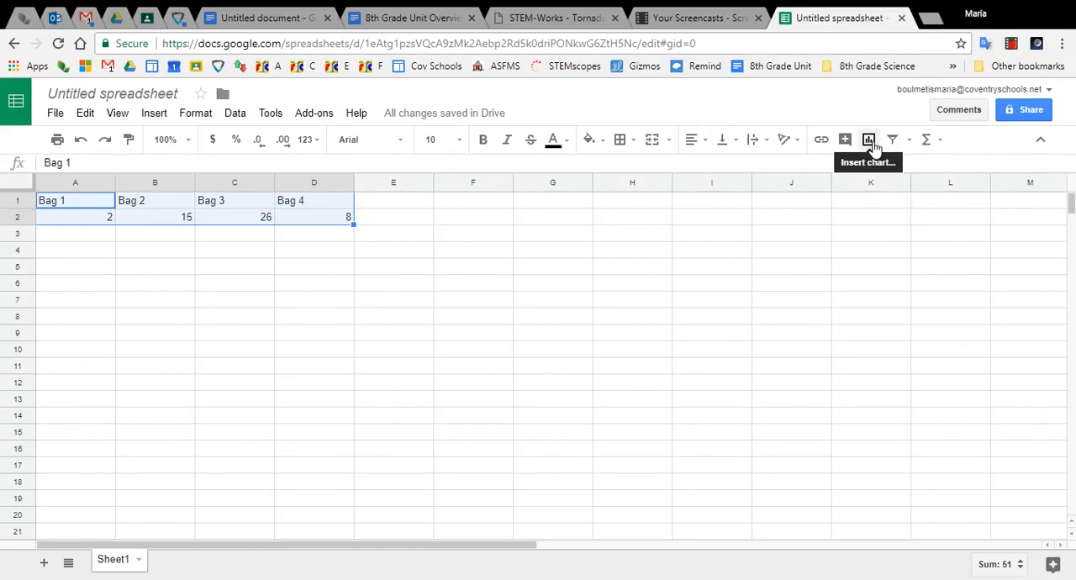
left_click(869, 140)
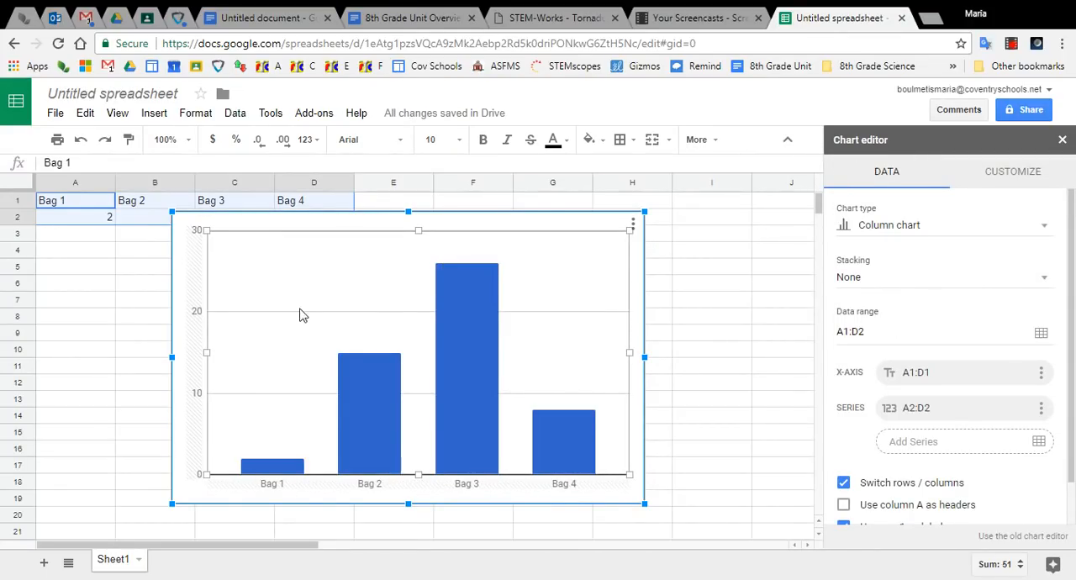
mouse_move(492, 434)
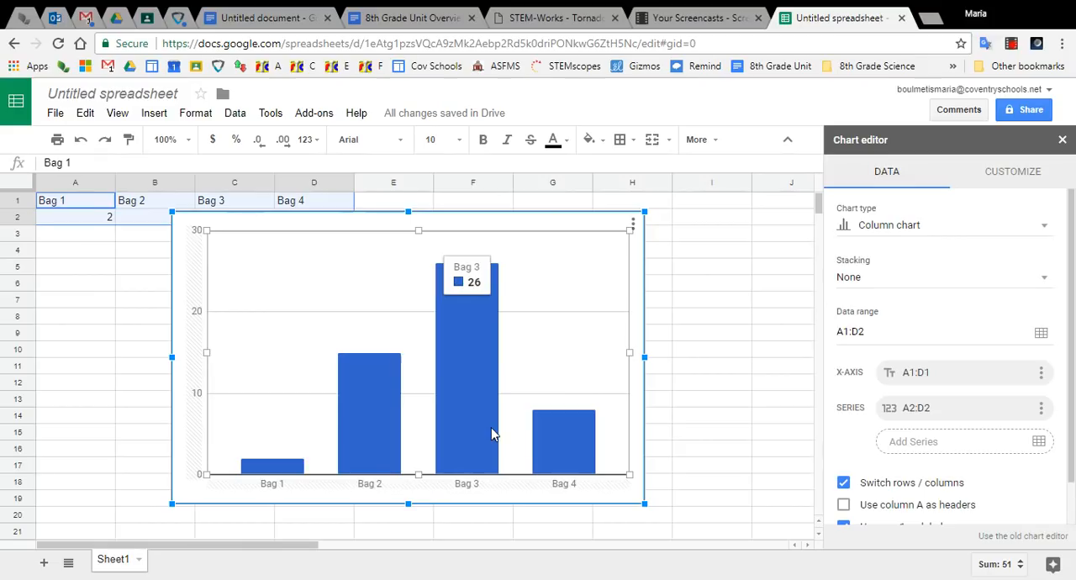
- Try a yellow background on the chart and set it back to white
left_click(1013, 173)
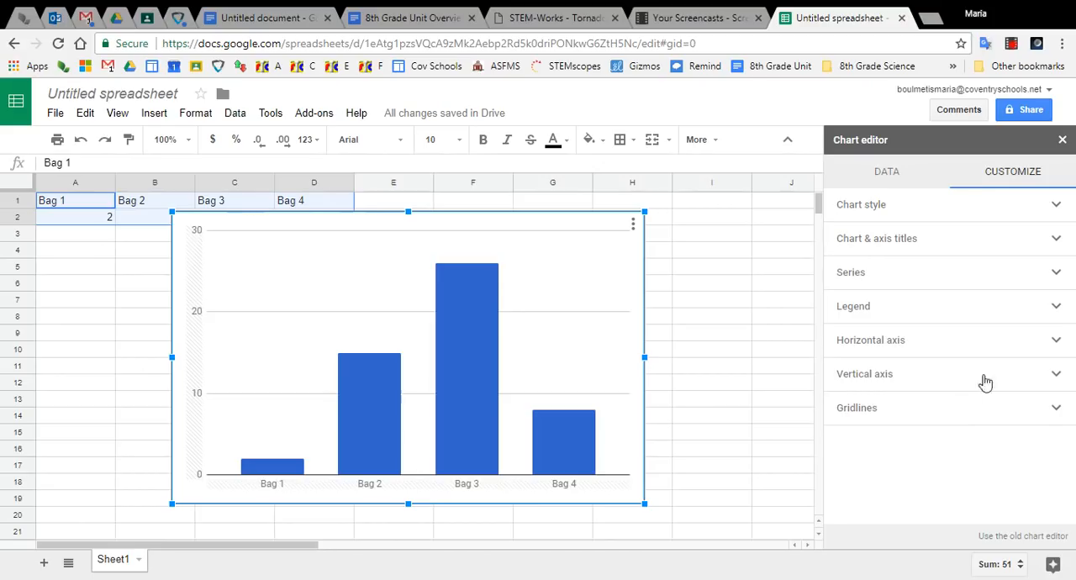
left_click(1020, 210)
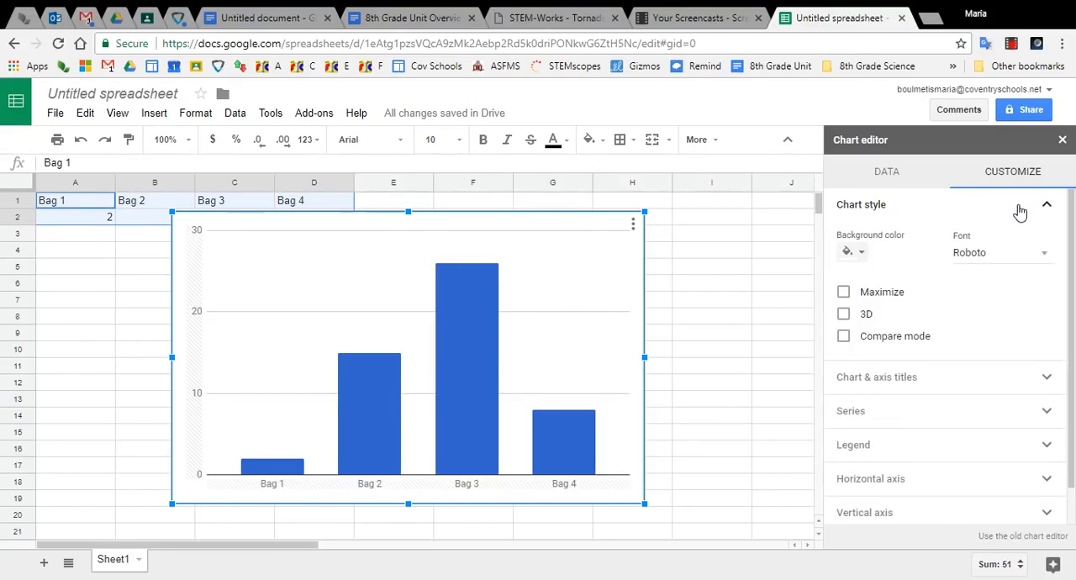
left_click(854, 253)
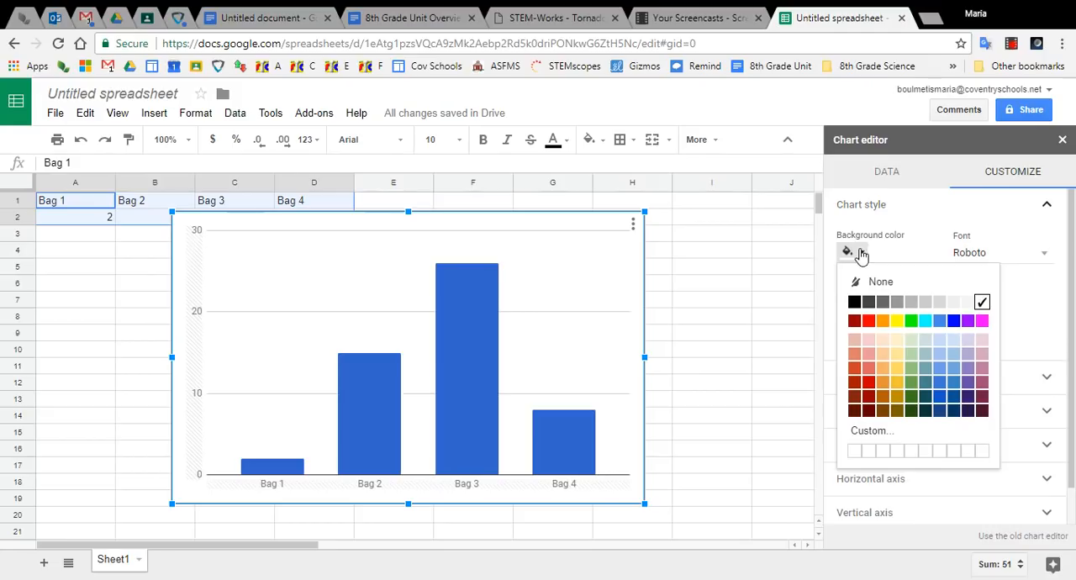
left_click(898, 322)
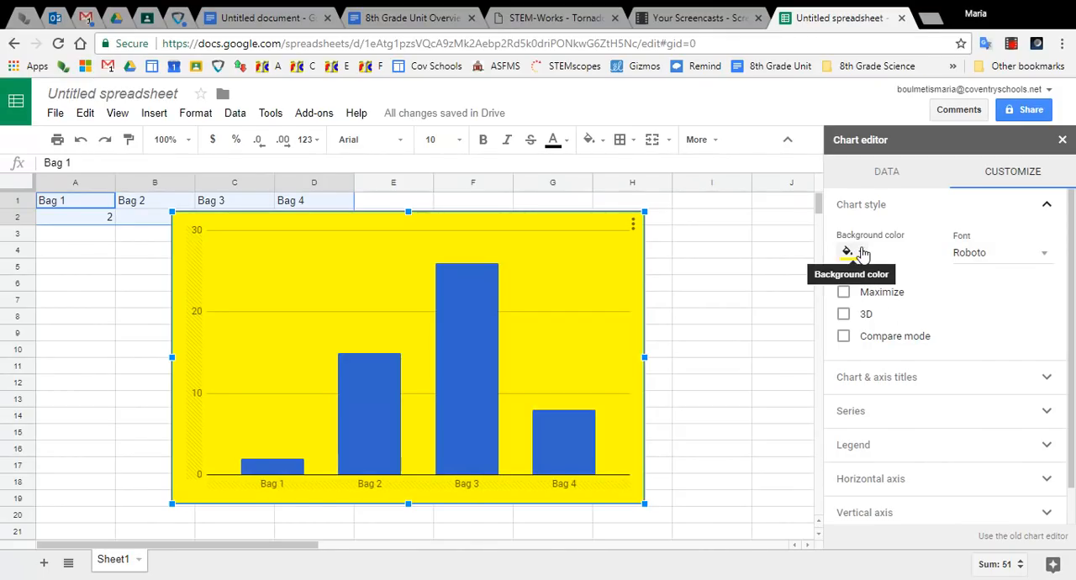
left_click(858, 252)
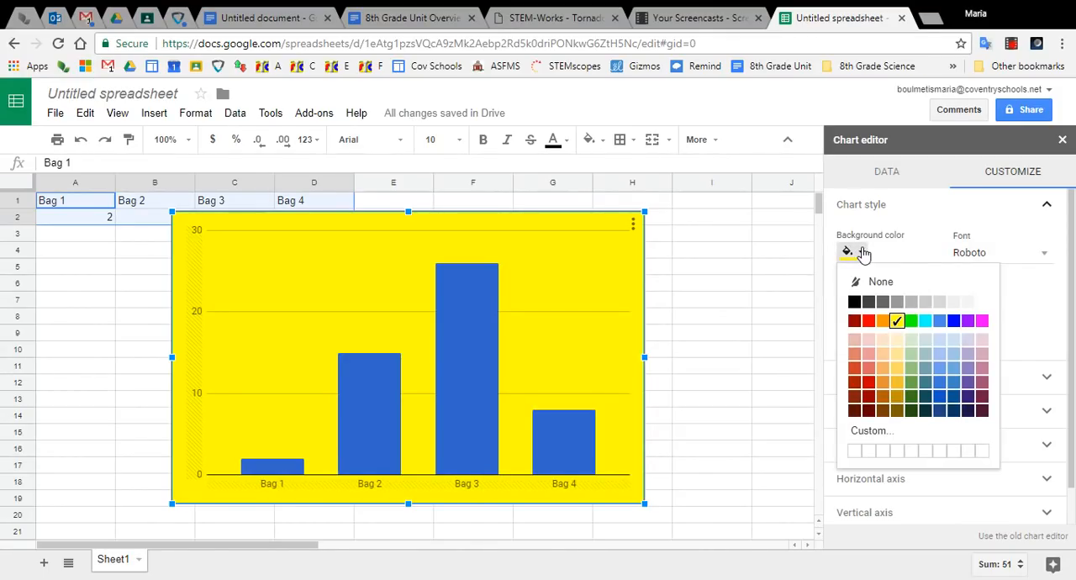
left_click(982, 303)
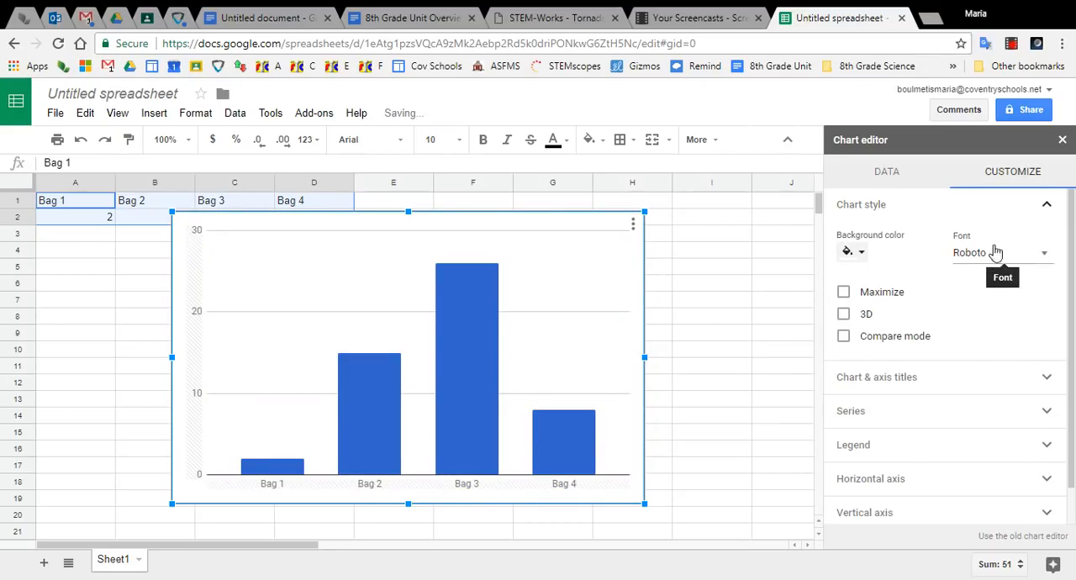
- Try the Maximize and 3D chart styles one after the other, turning each off again
left_click(843, 293)
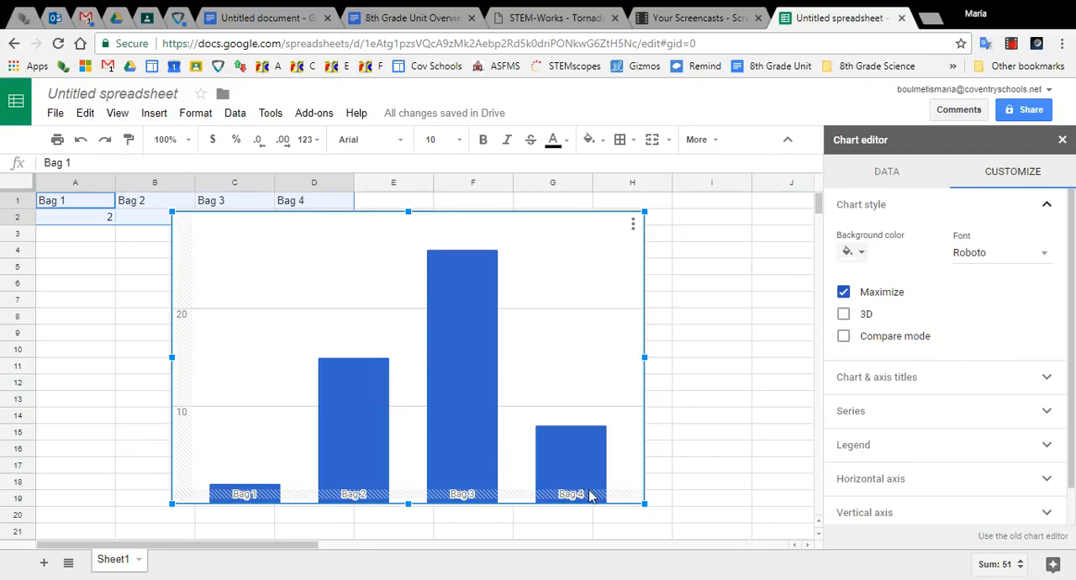
left_click(845, 294)
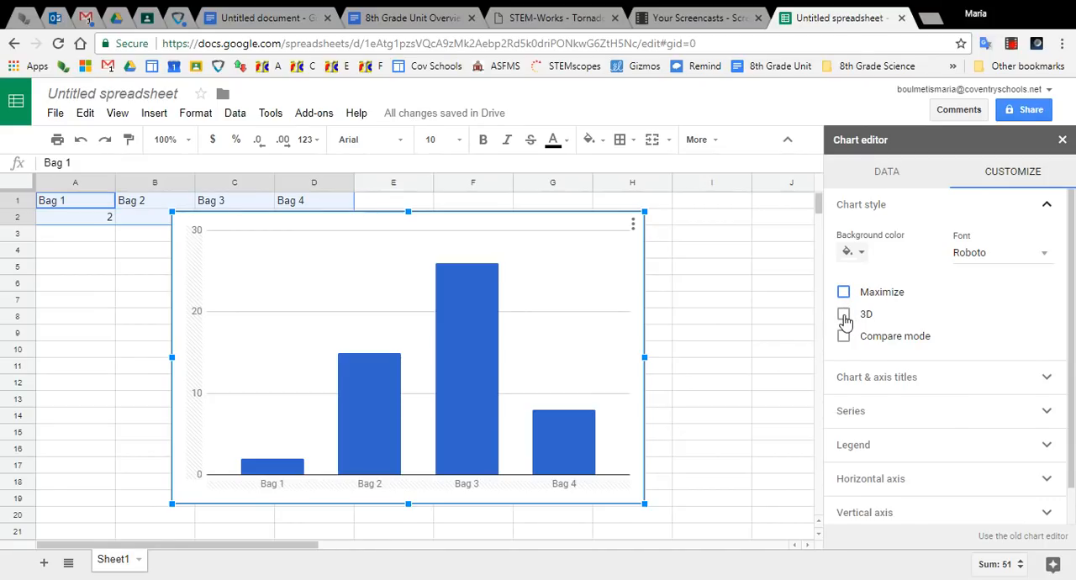
left_click(844, 316)
mouse_move(468, 450)
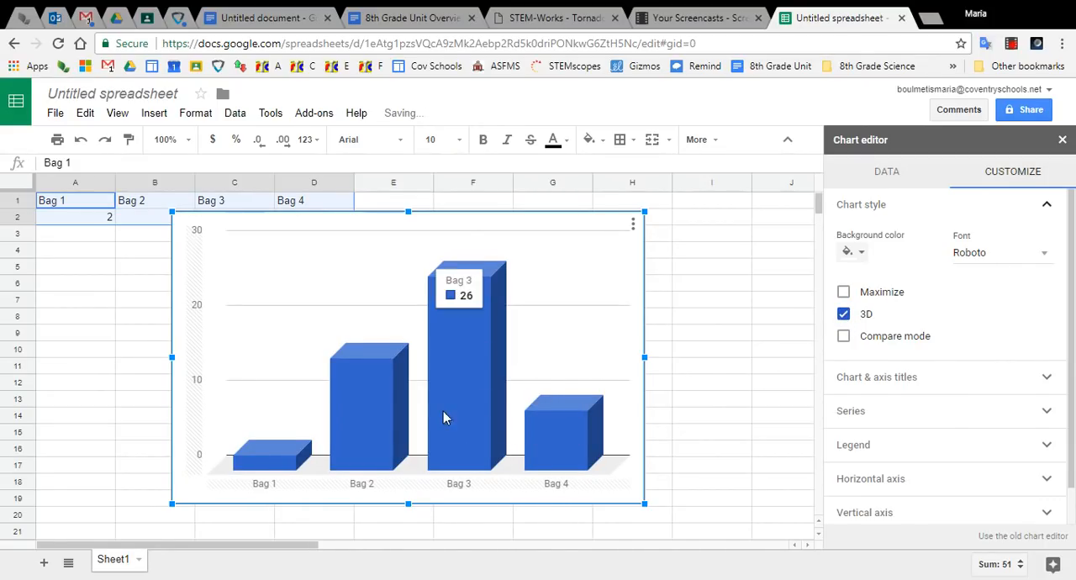
left_click(845, 316)
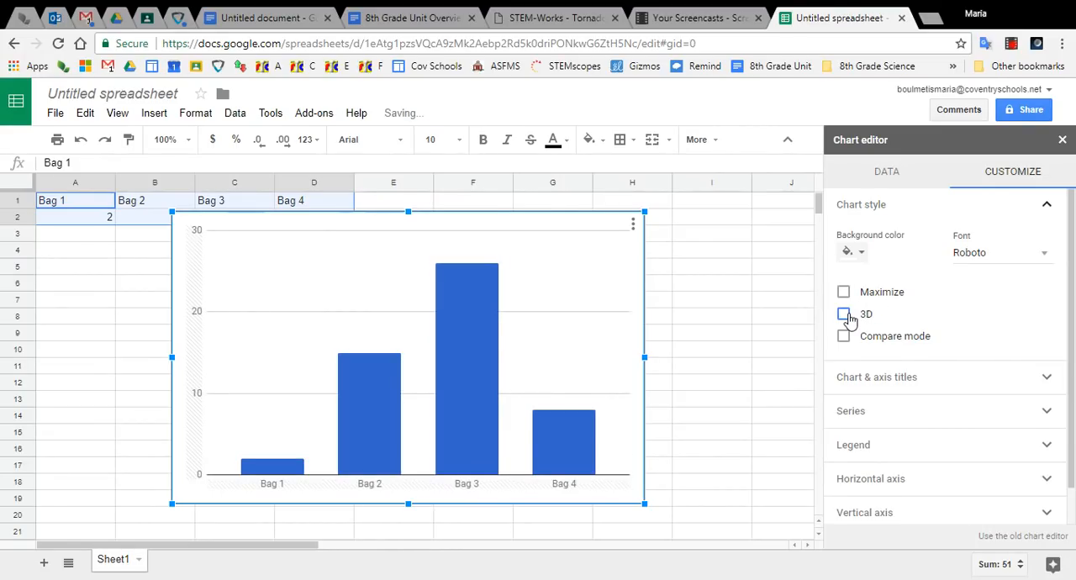
left_click(1047, 210)
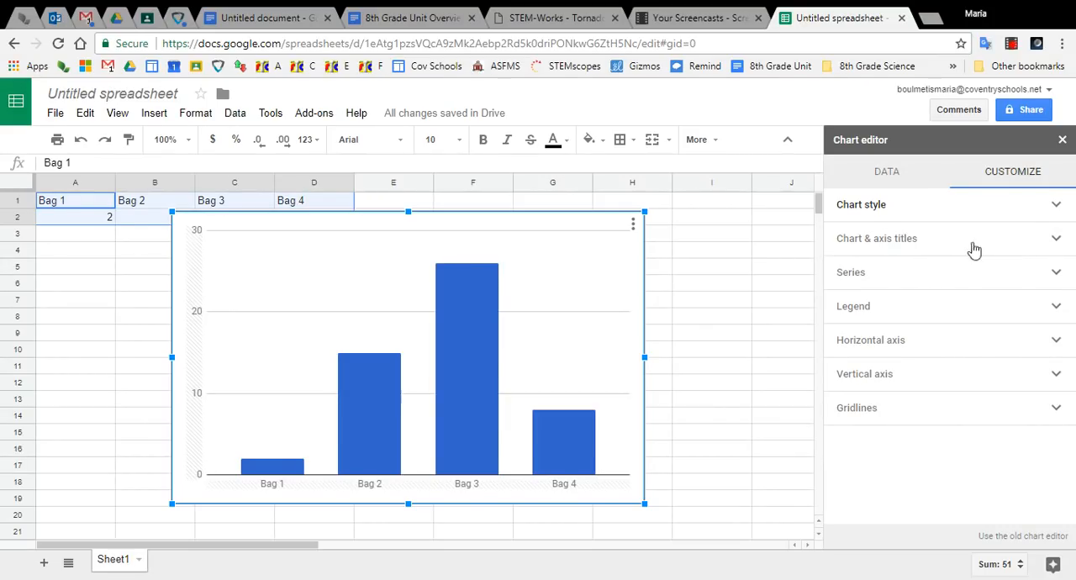
- Title the chart "Number of Pieces of Candy per Halloween Bag" and center the title
left_click(1058, 241)
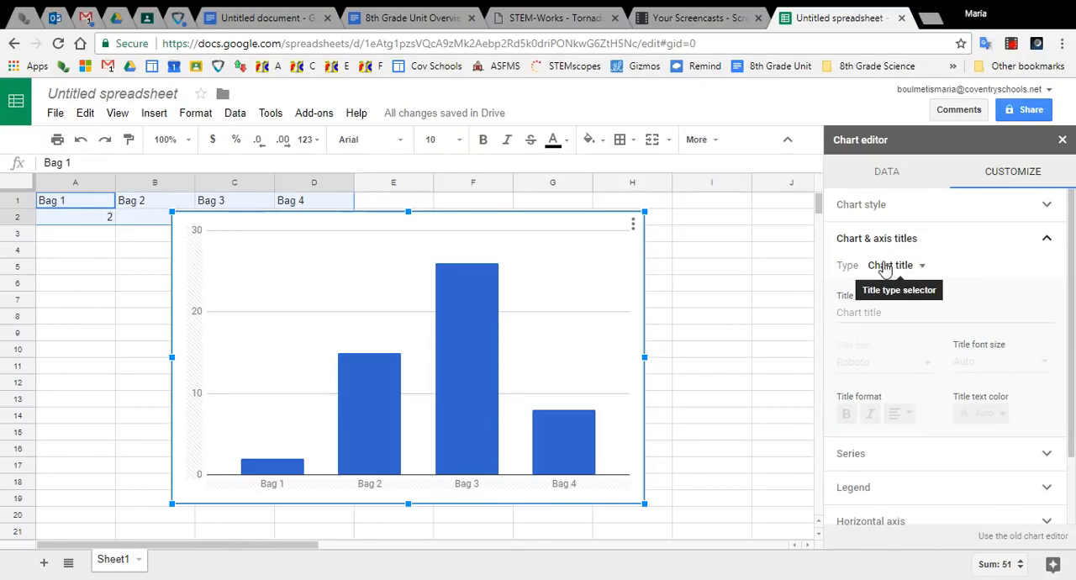
left_click(866, 314)
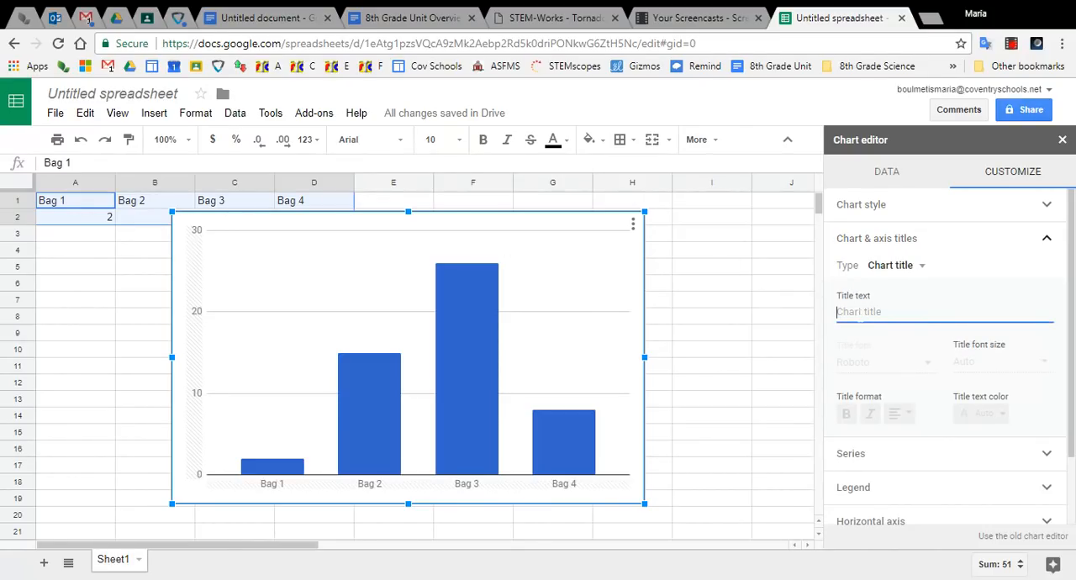
mouse_move(559, 468)
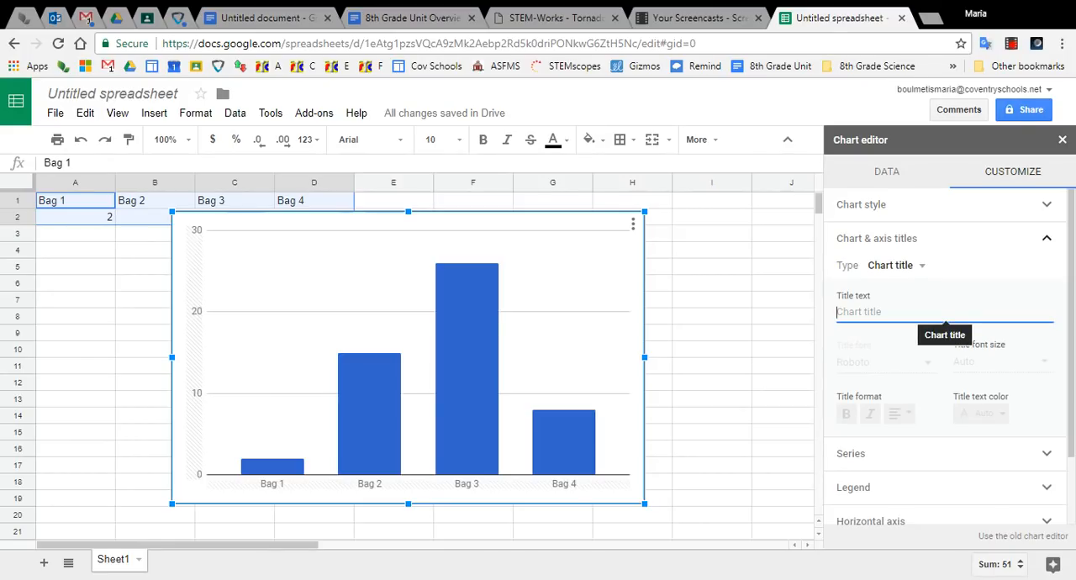
type("N")
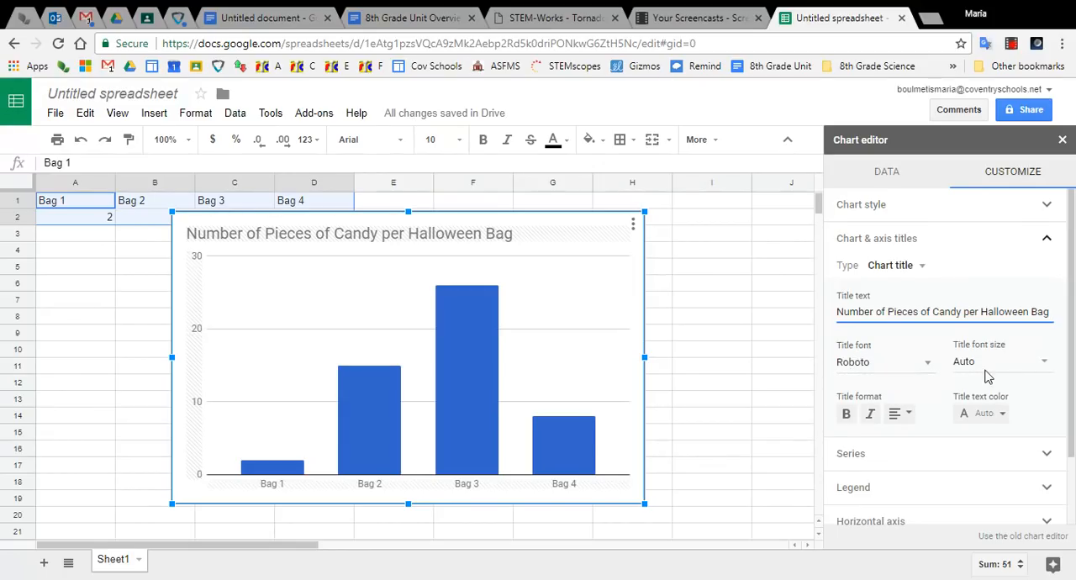
left_click(899, 413)
left_click(920, 441)
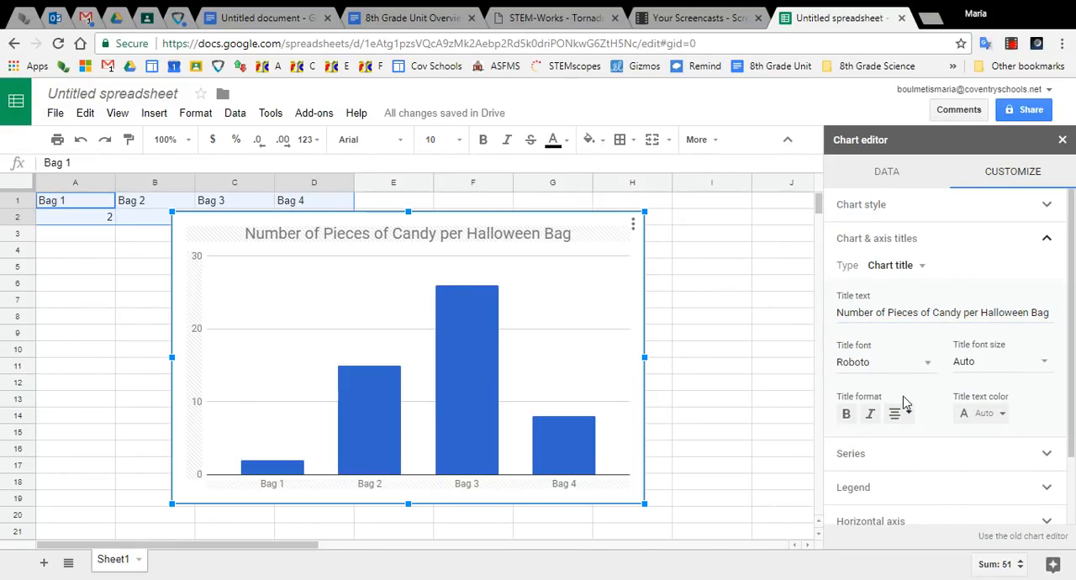
- Set the chart's horizontal axis title to "Halloween Candy Bags"
left_click(918, 267)
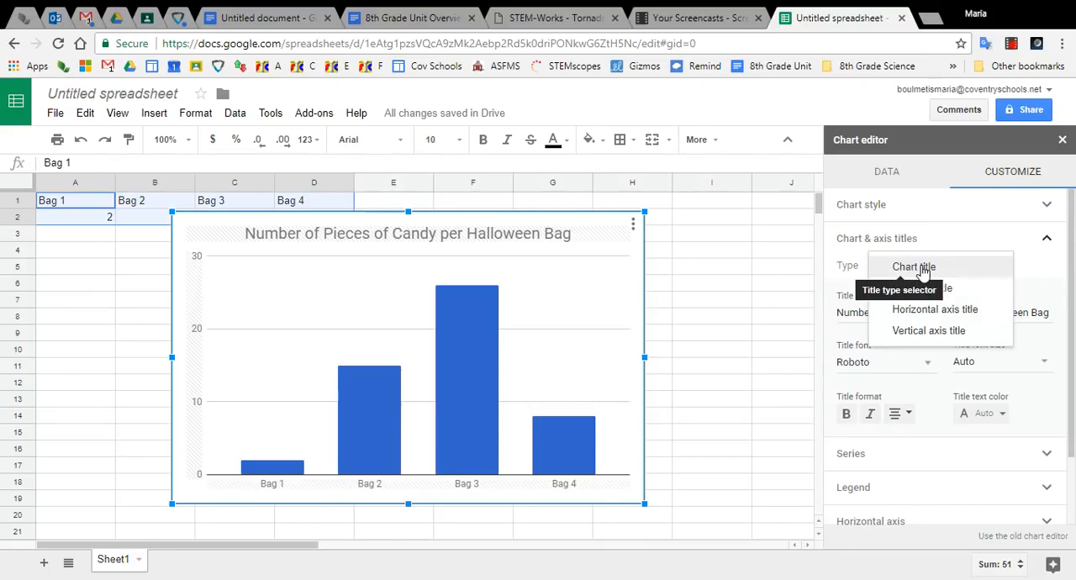
left_click(929, 311)
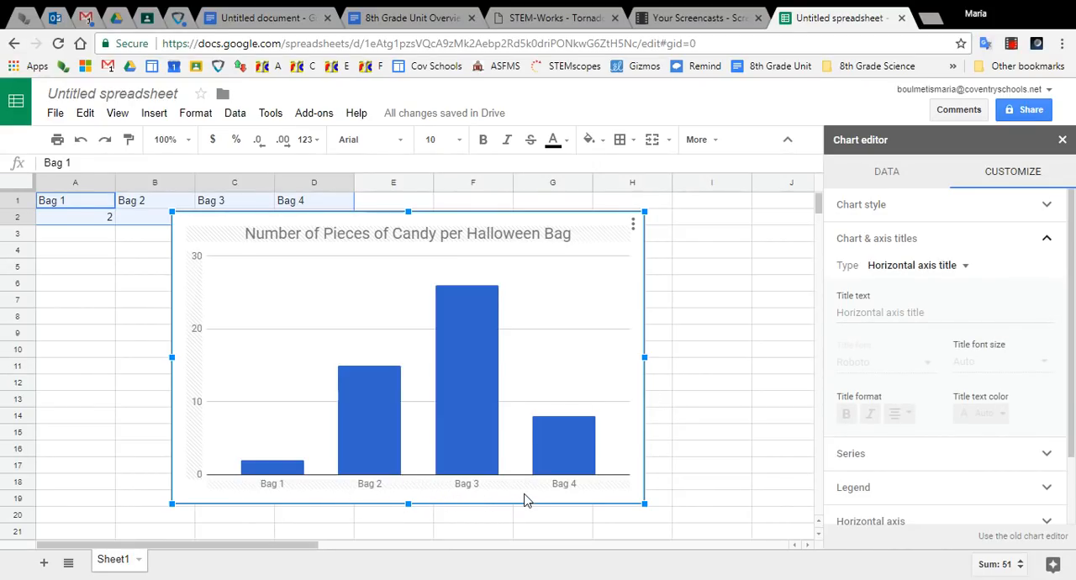
mouse_move(301, 471)
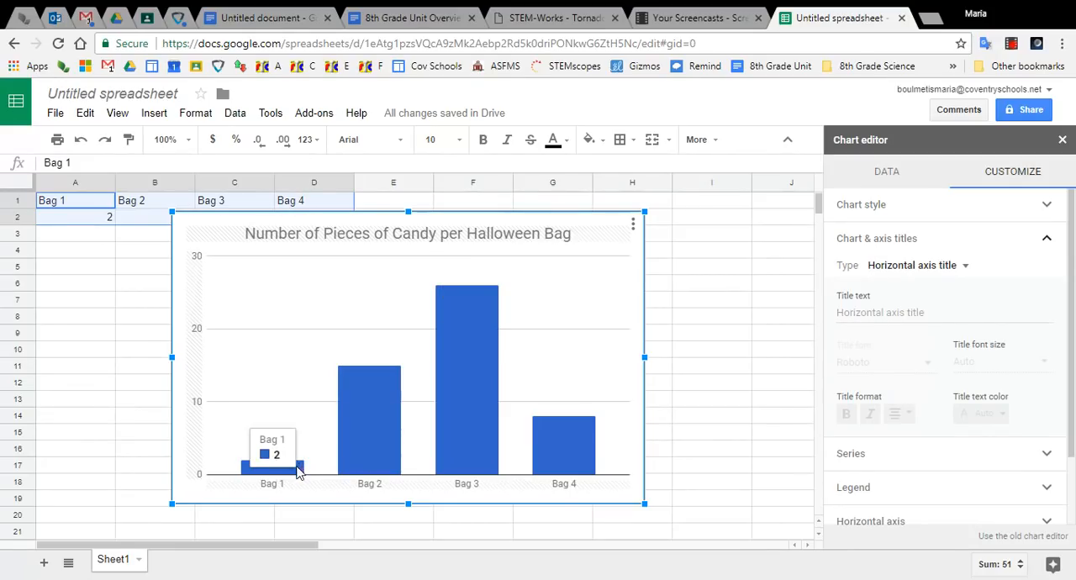
left_click(874, 313)
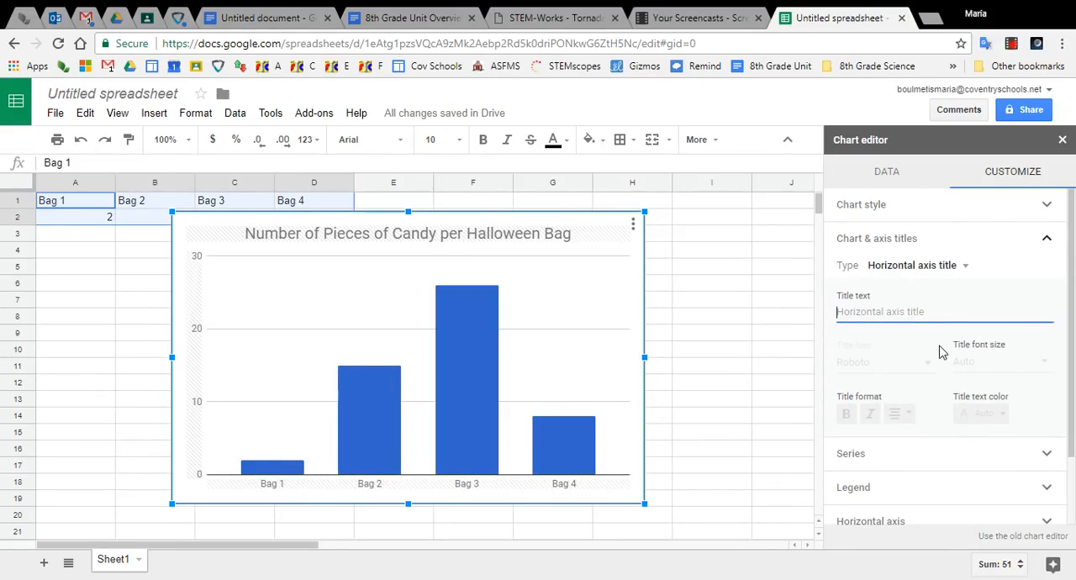
type("Halloween Candy Bags")
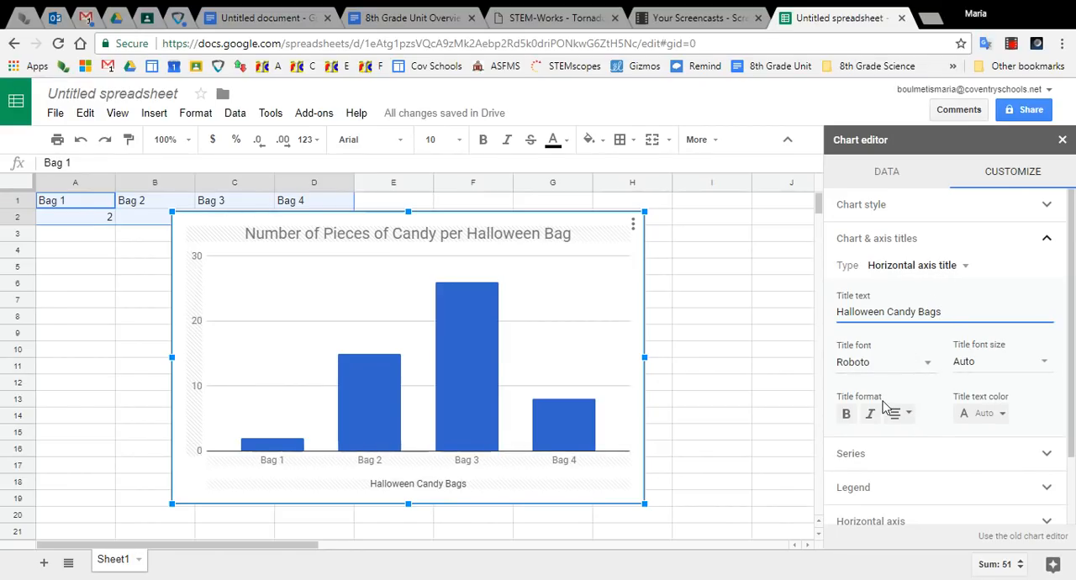
- Set the chart's vertical axis title to "Number of Pieces of Candy"
left_click(958, 266)
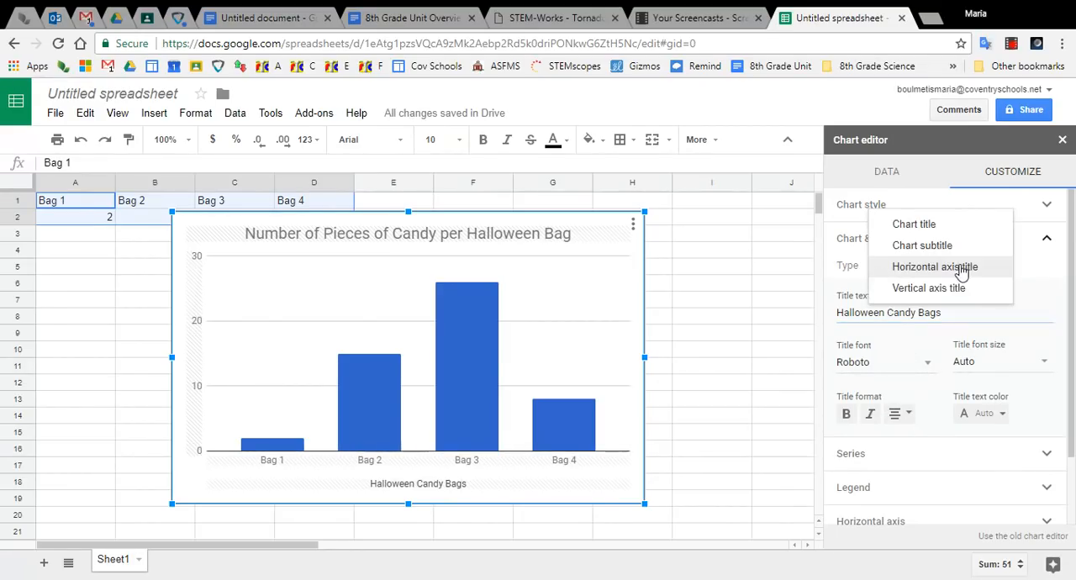
left_click(948, 290)
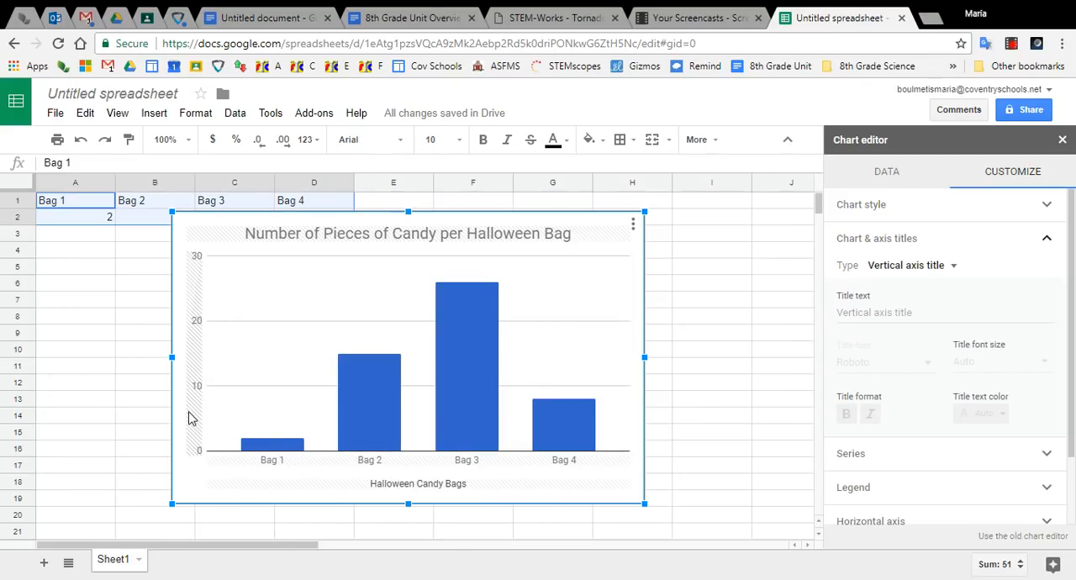
left_click(946, 313)
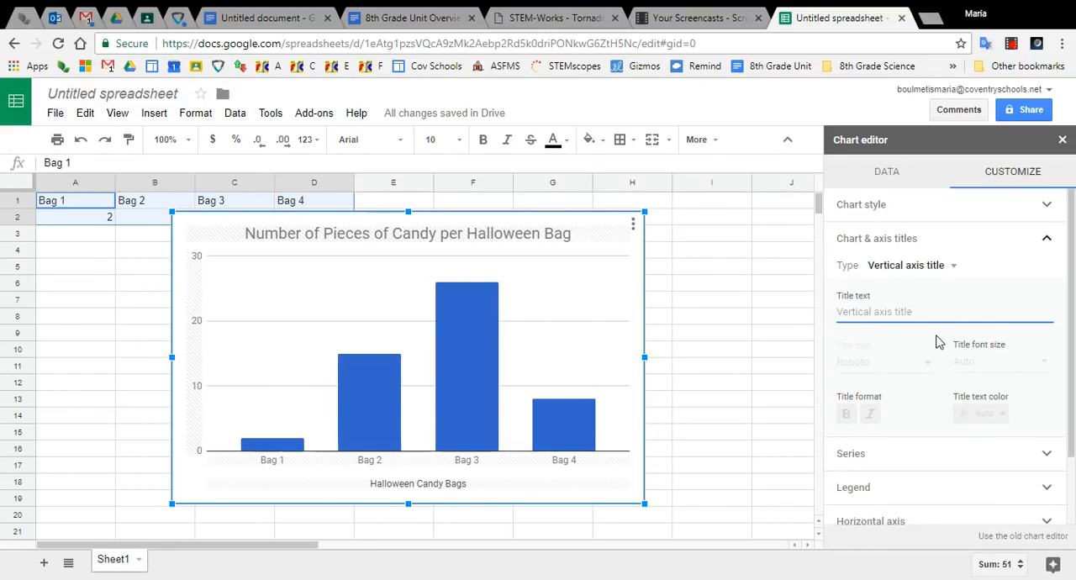
type("Number of")
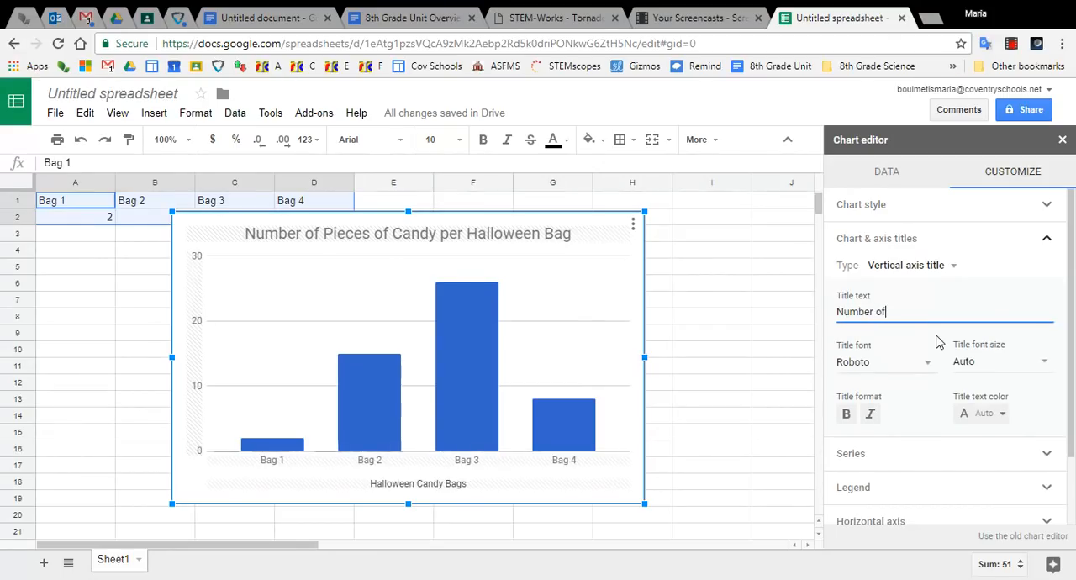
type(" Pieces of Candy")
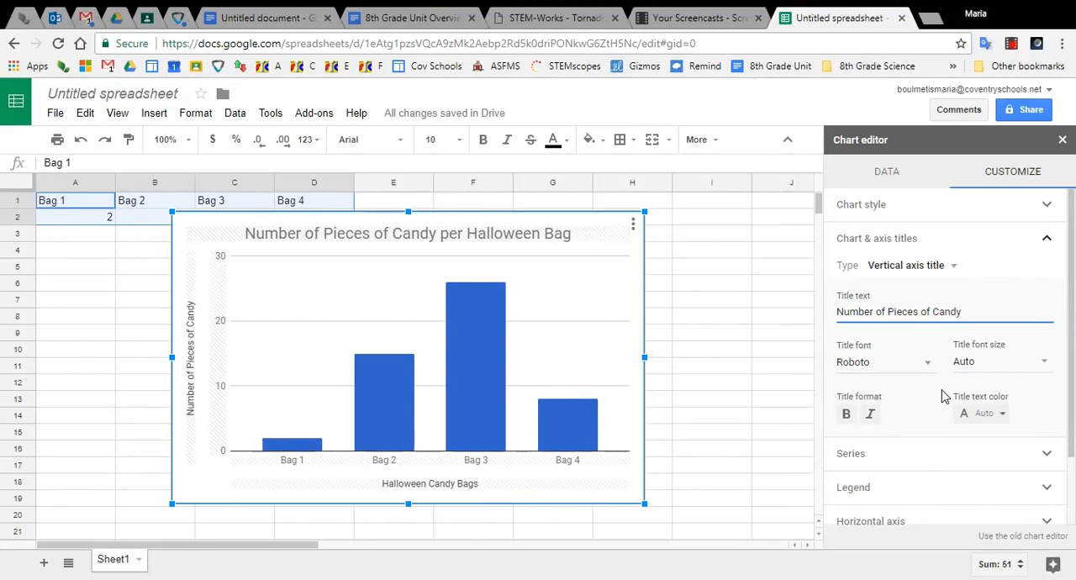
left_click(1048, 243)
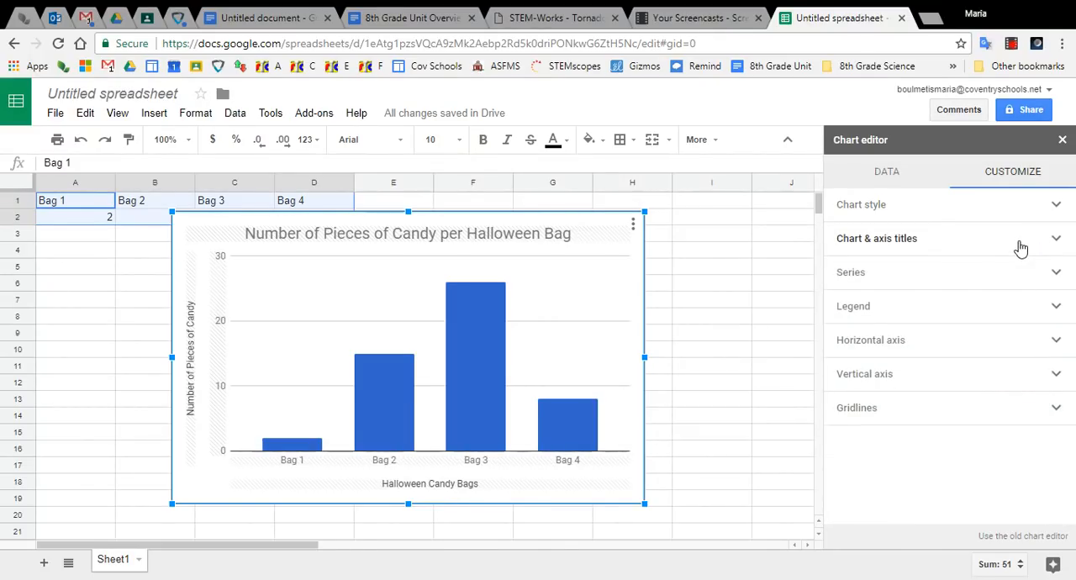
- Try light gray and yellow as the color of the chart's column series
left_click(999, 281)
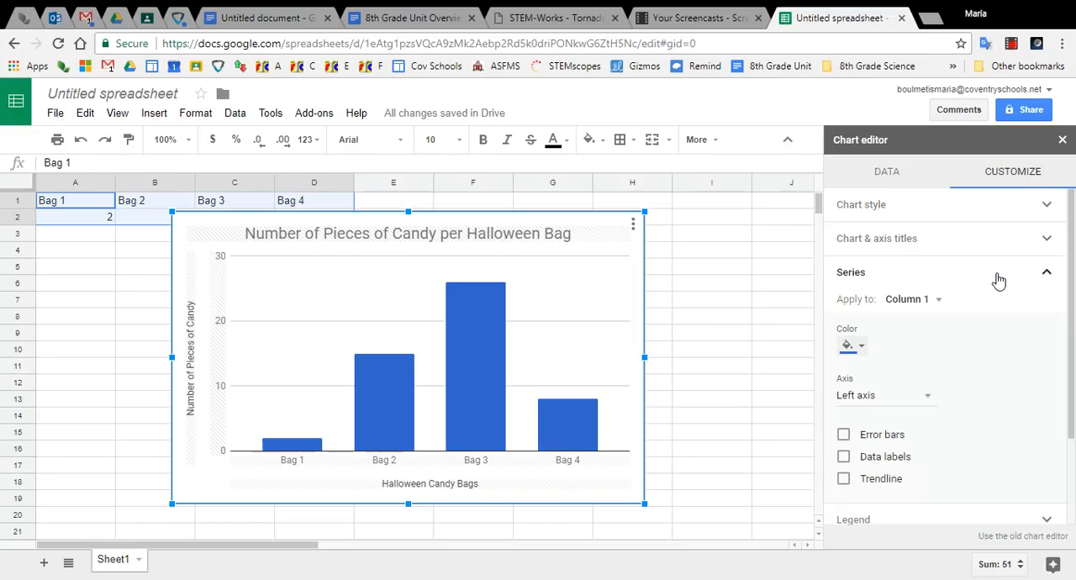
left_click(859, 349)
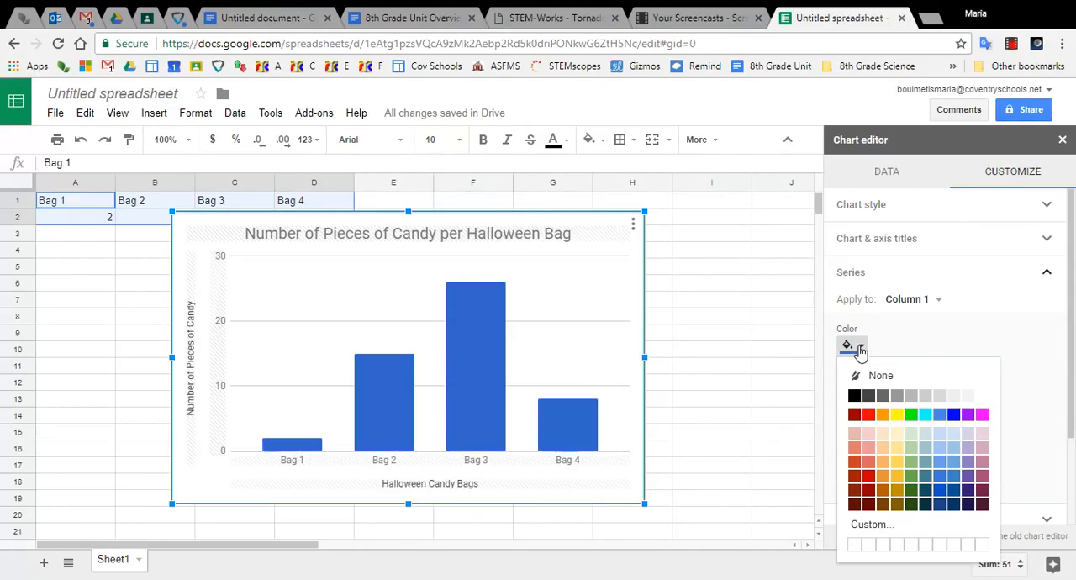
left_click(956, 398)
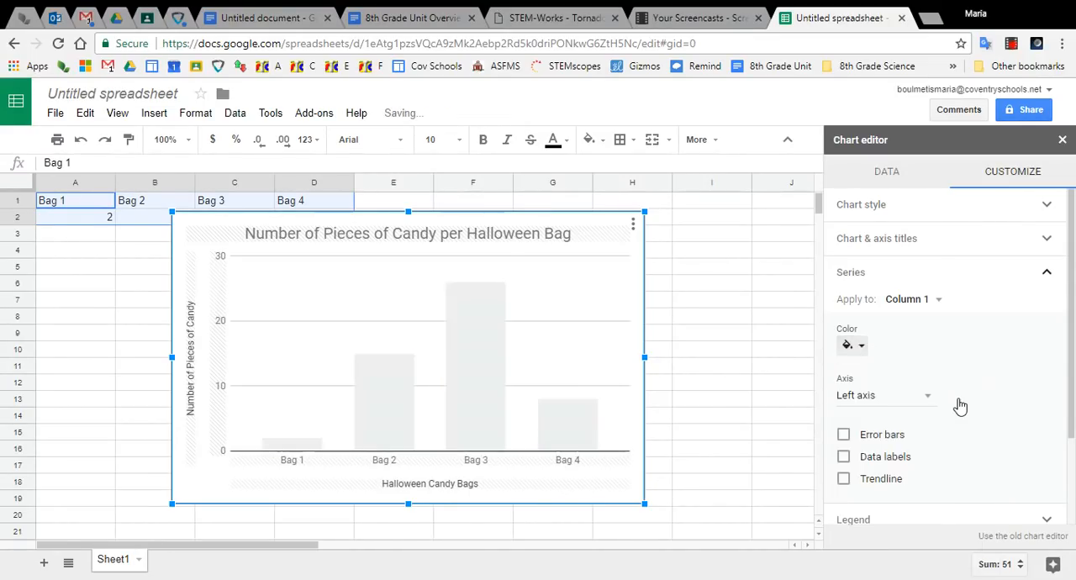
left_click(861, 352)
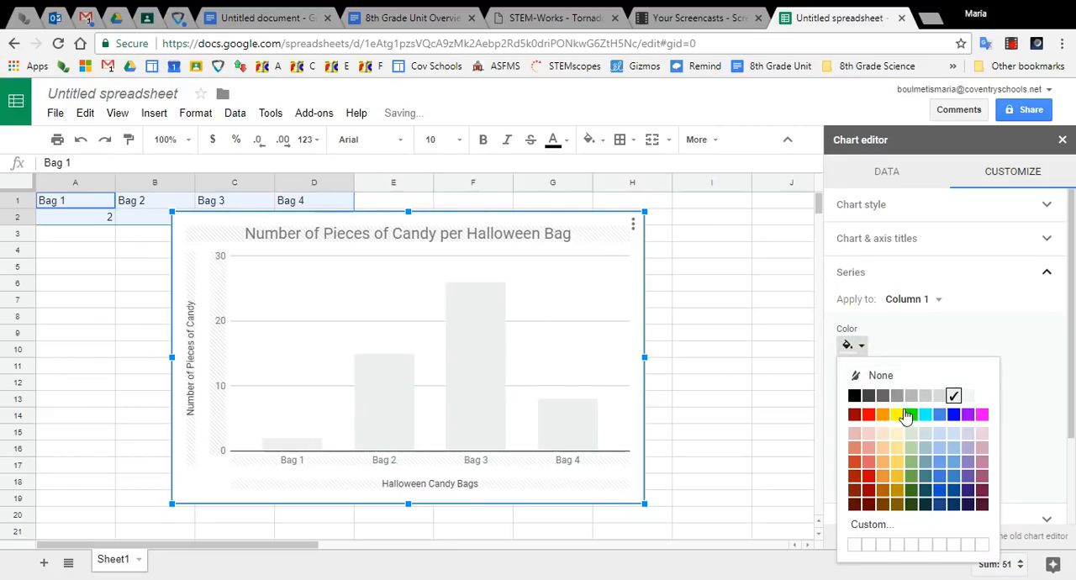
left_click(897, 417)
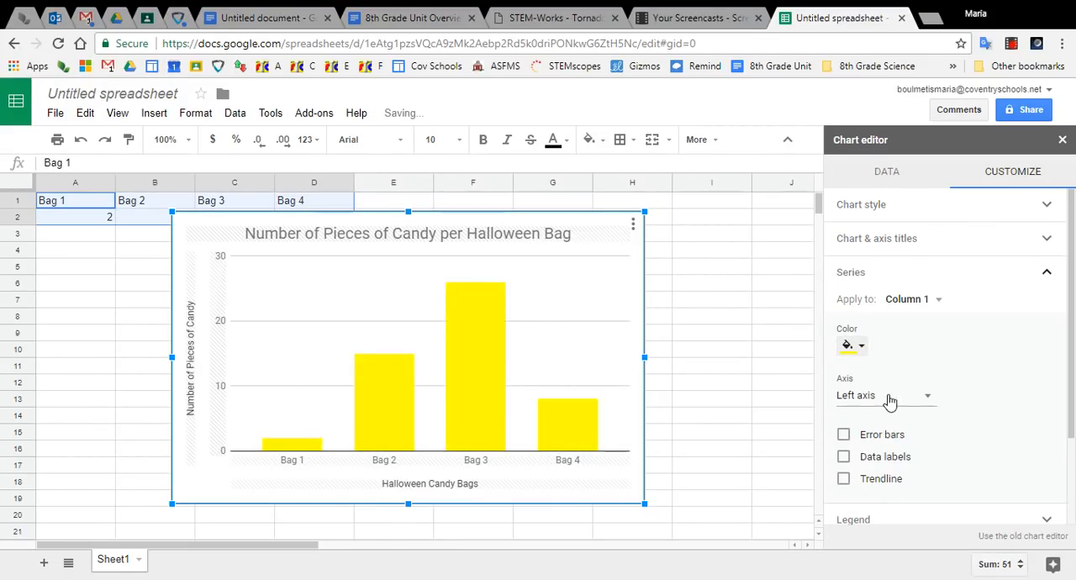
- Color the chart's column series bright blue and turn on its data labels
left_click(860, 349)
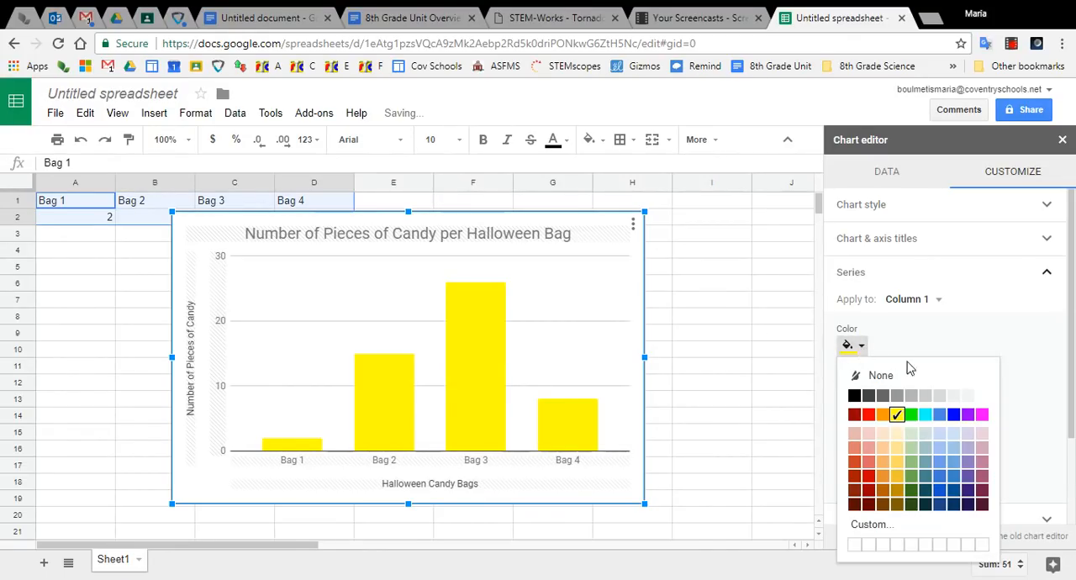
left_click(953, 416)
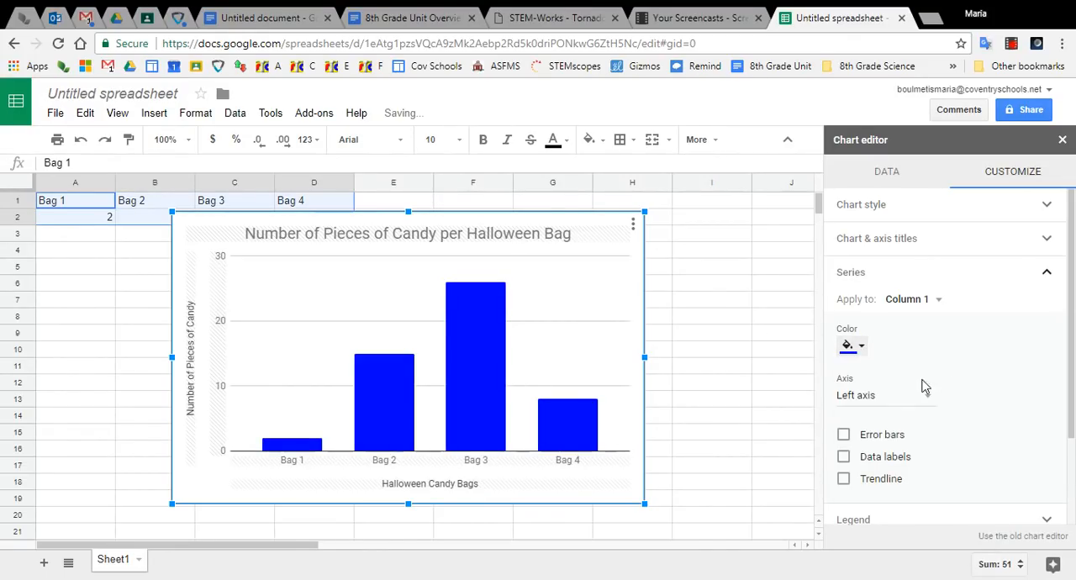
left_click(844, 459)
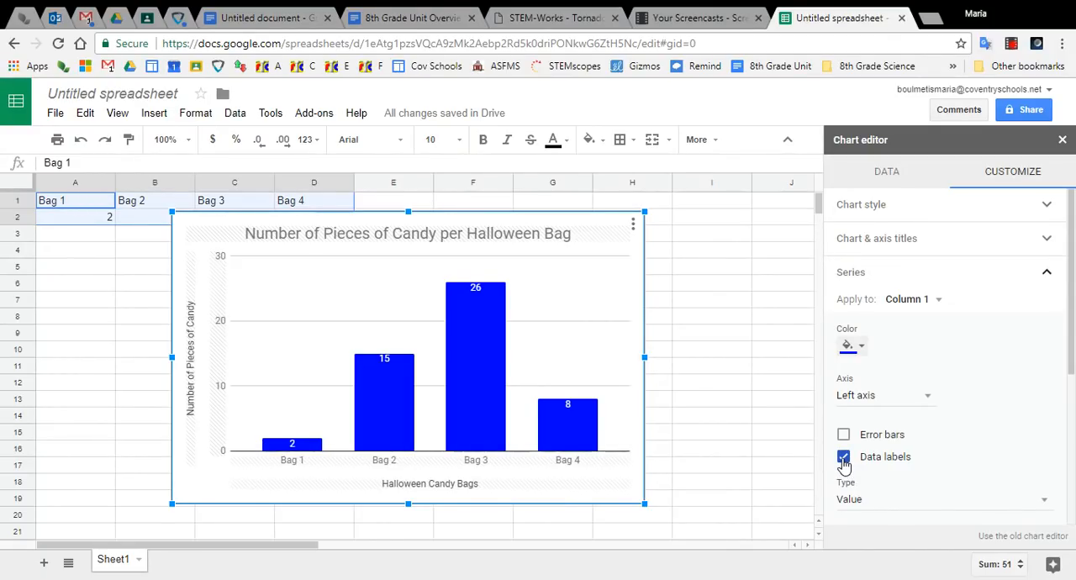
left_click(1050, 277)
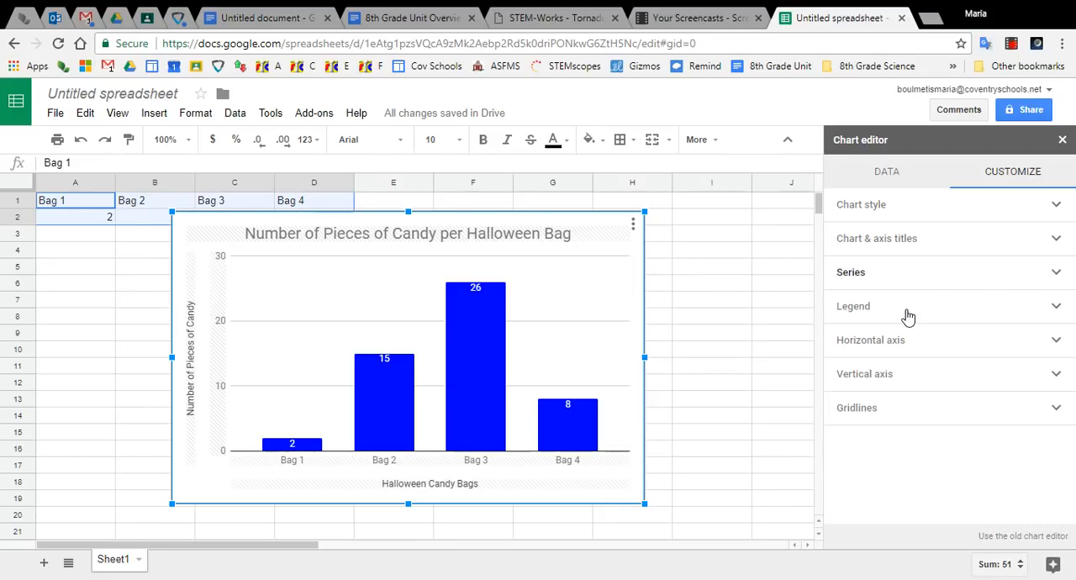
- Examine the chart's legend, horizontal axis, vertical axis and gridline settings, and close the chart editor
left_click(908, 312)
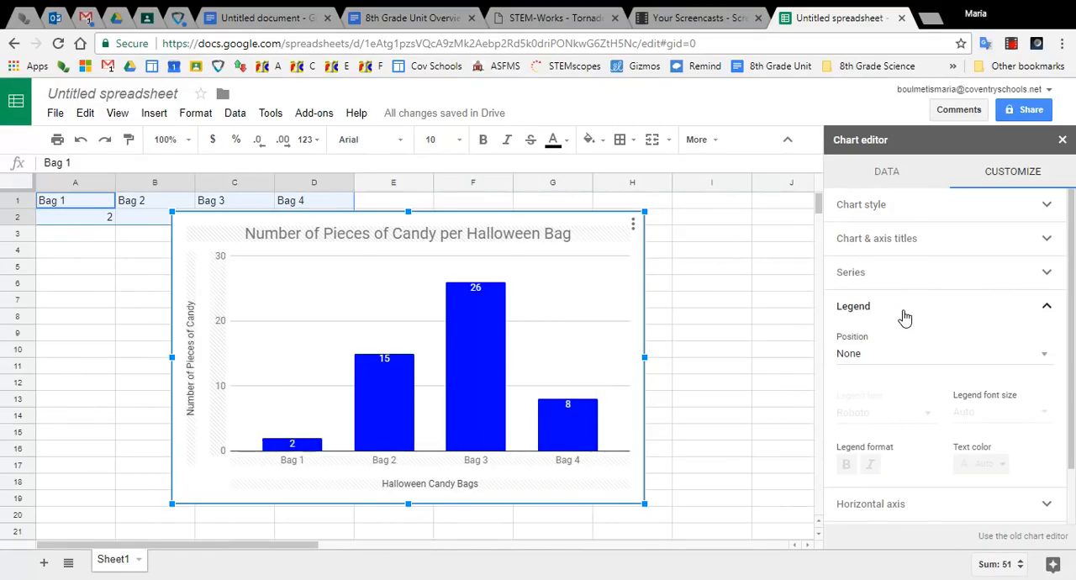
left_click(905, 316)
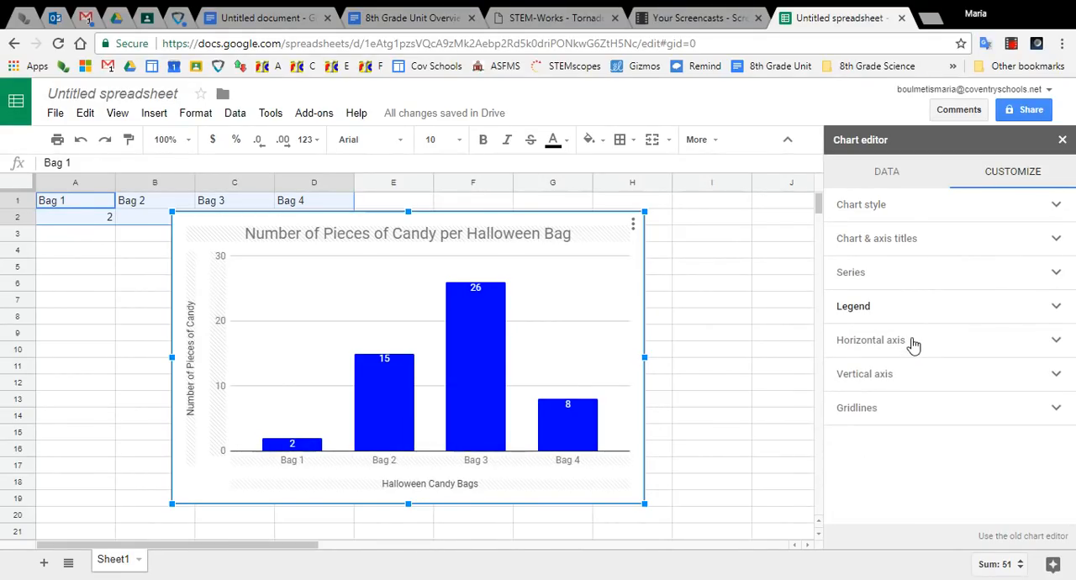
left_click(914, 345)
scroll(980, 366, "down", 1)
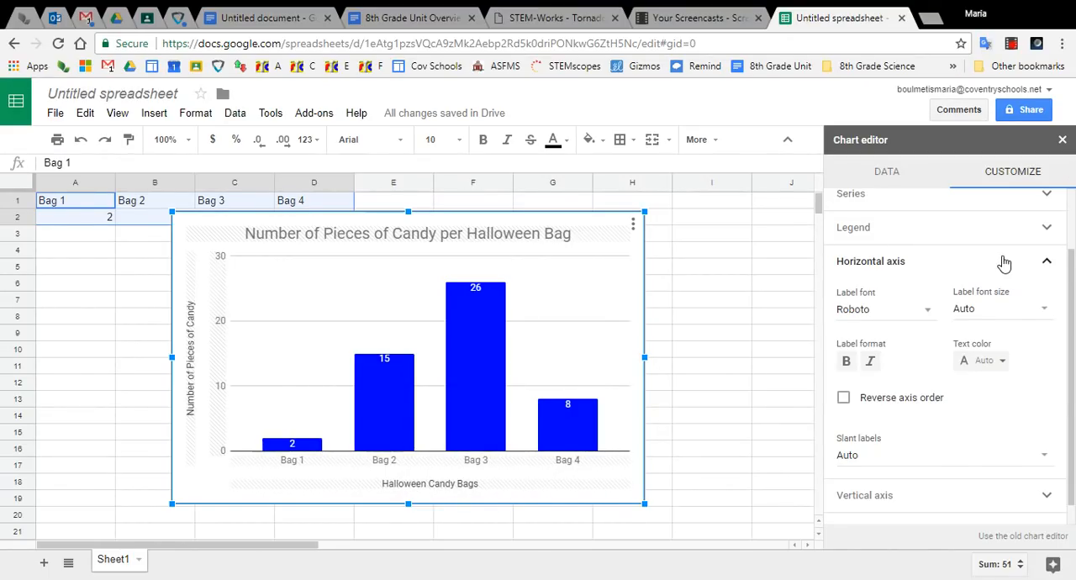
left_click(936, 261)
left_click(956, 378)
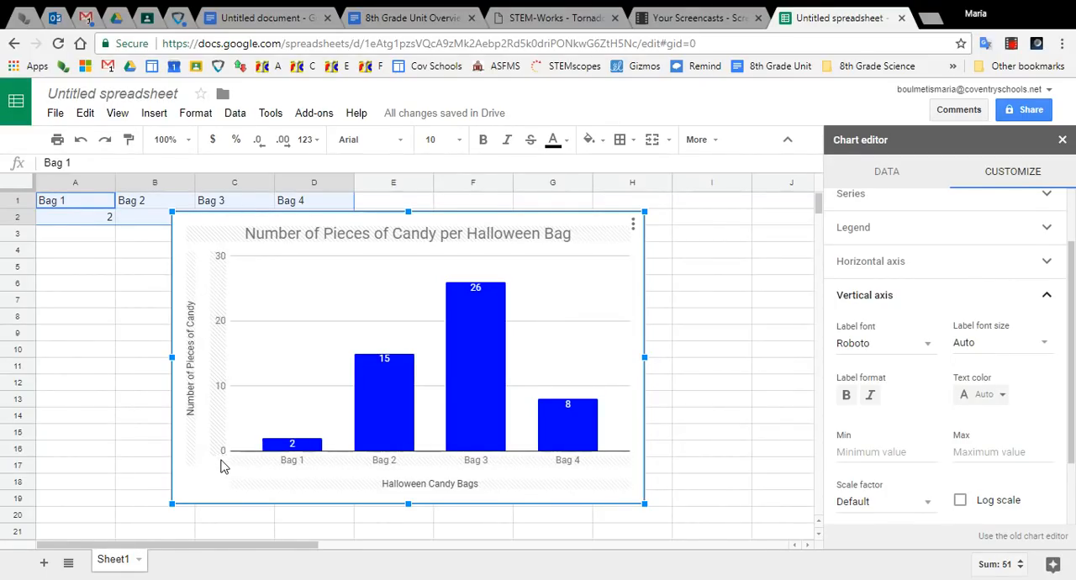
left_click(875, 454)
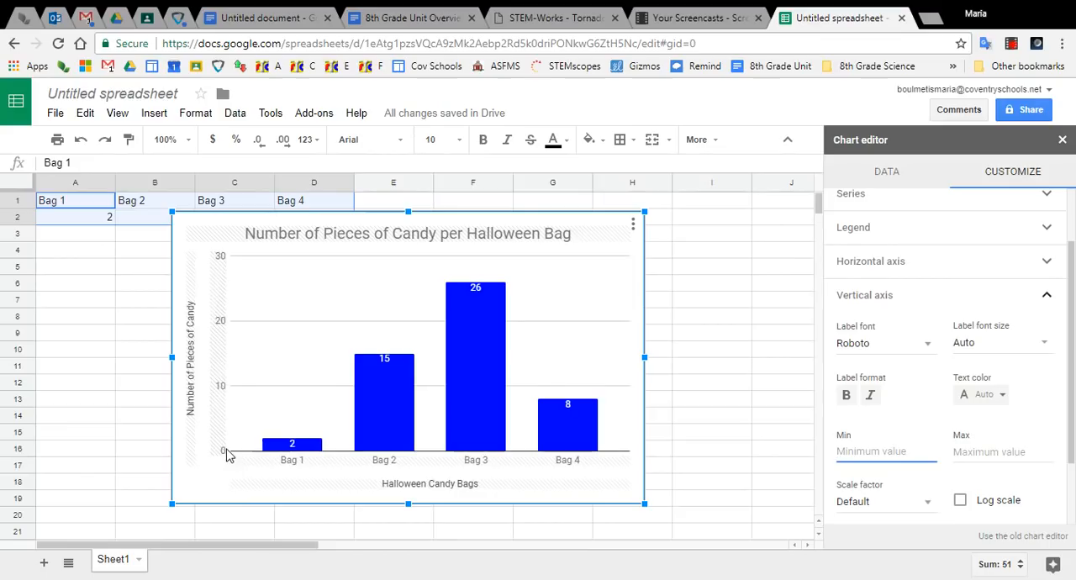
left_click(1039, 302)
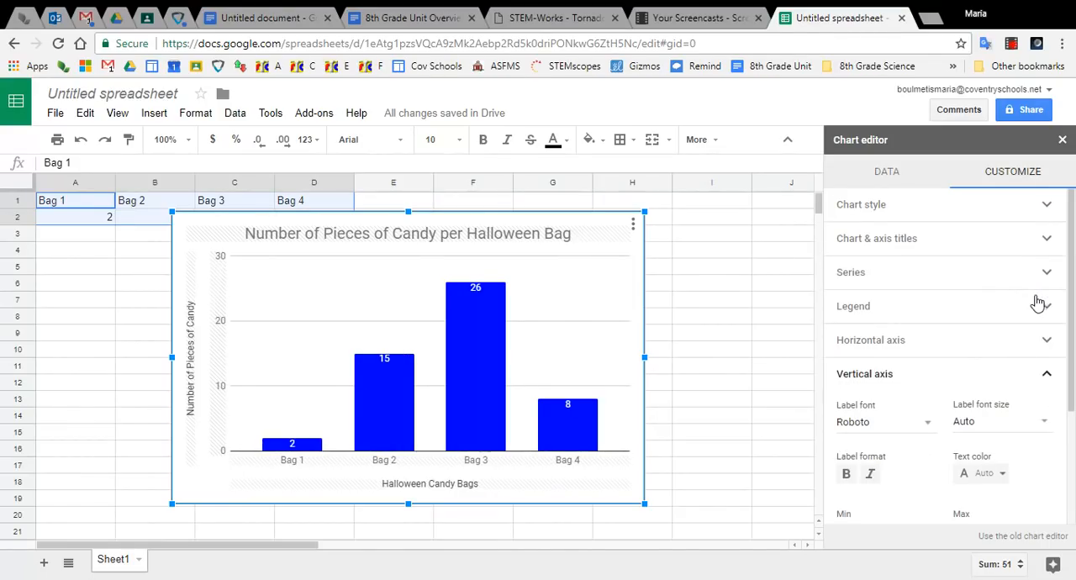
left_click(1046, 377)
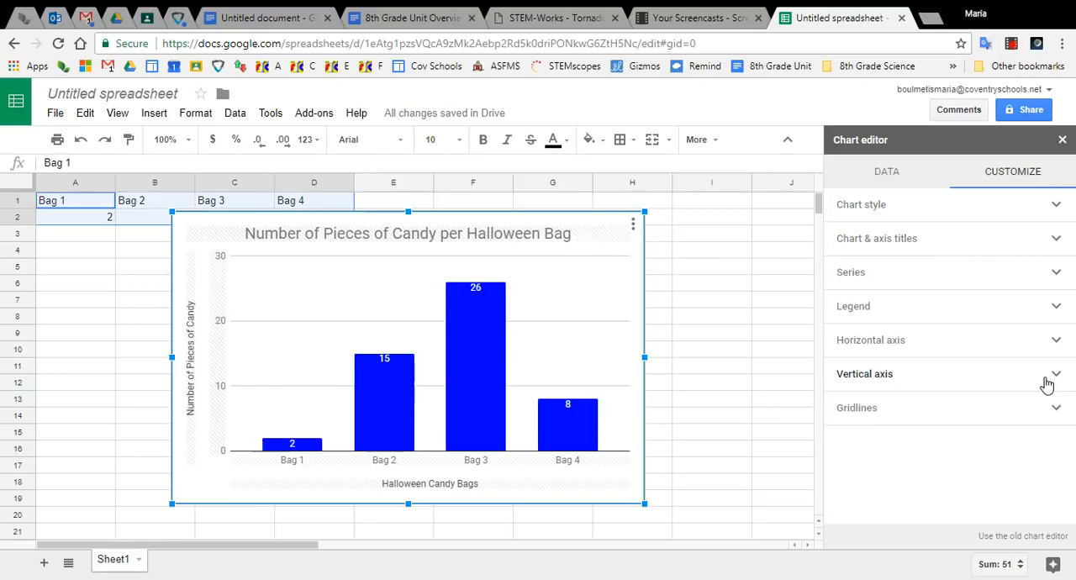
left_click(877, 409)
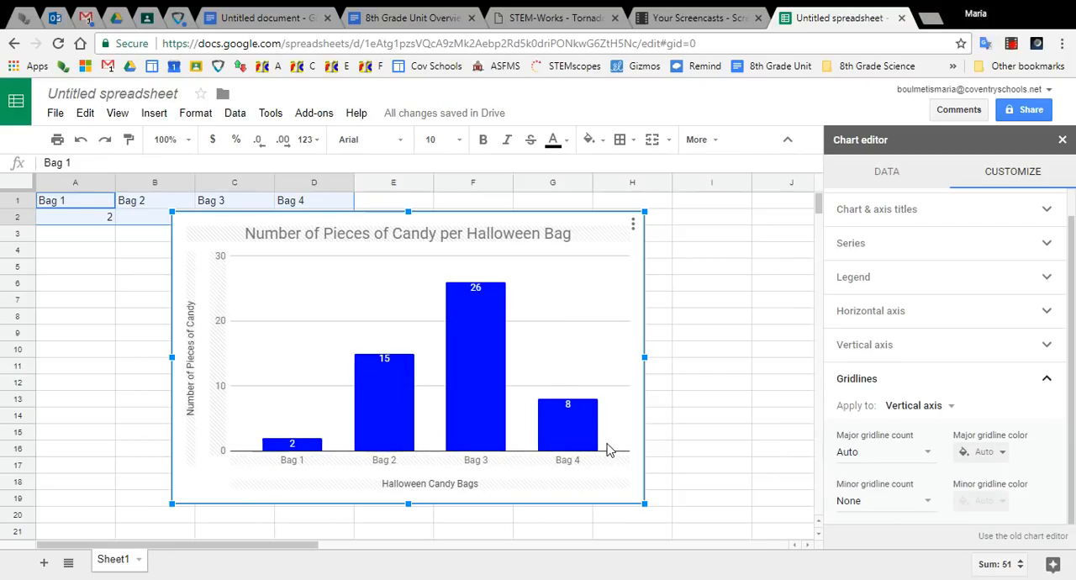
left_click(977, 384)
left_click(978, 383)
left_click(982, 392)
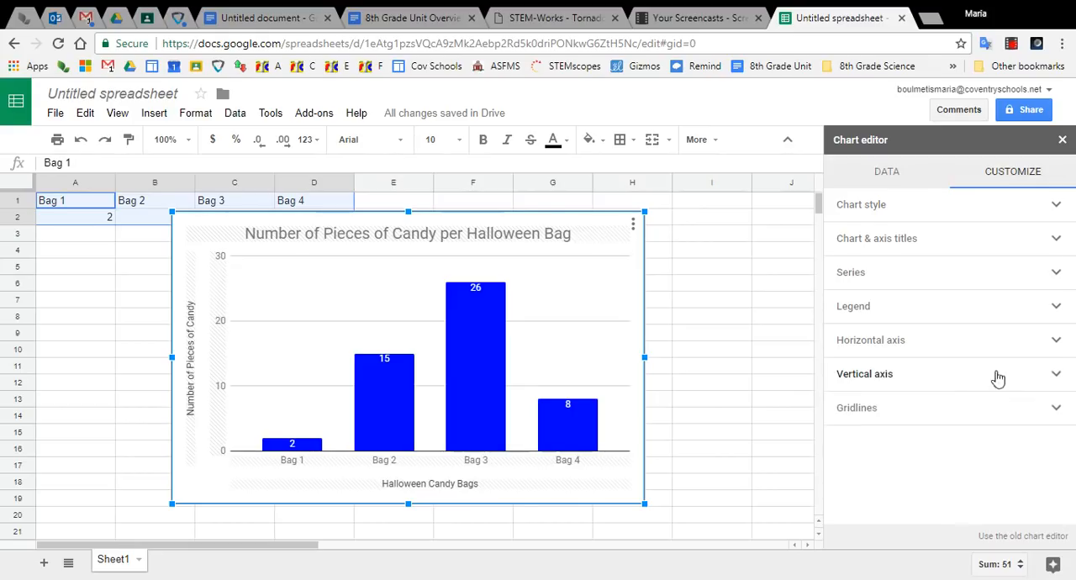
left_click(1063, 140)
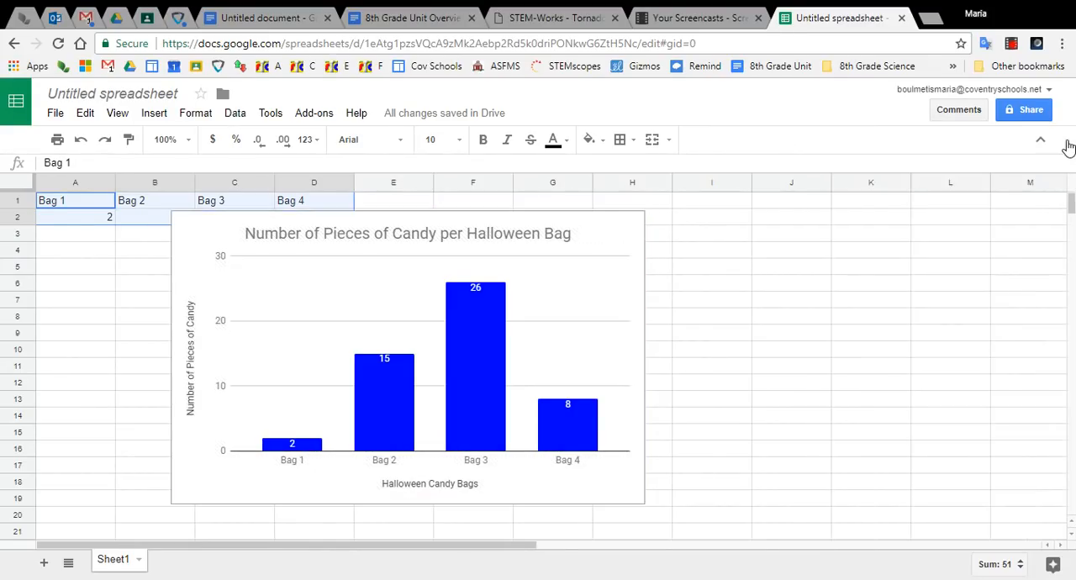
- Copy the finished candy chart from the spreadsheet
left_click(635, 242)
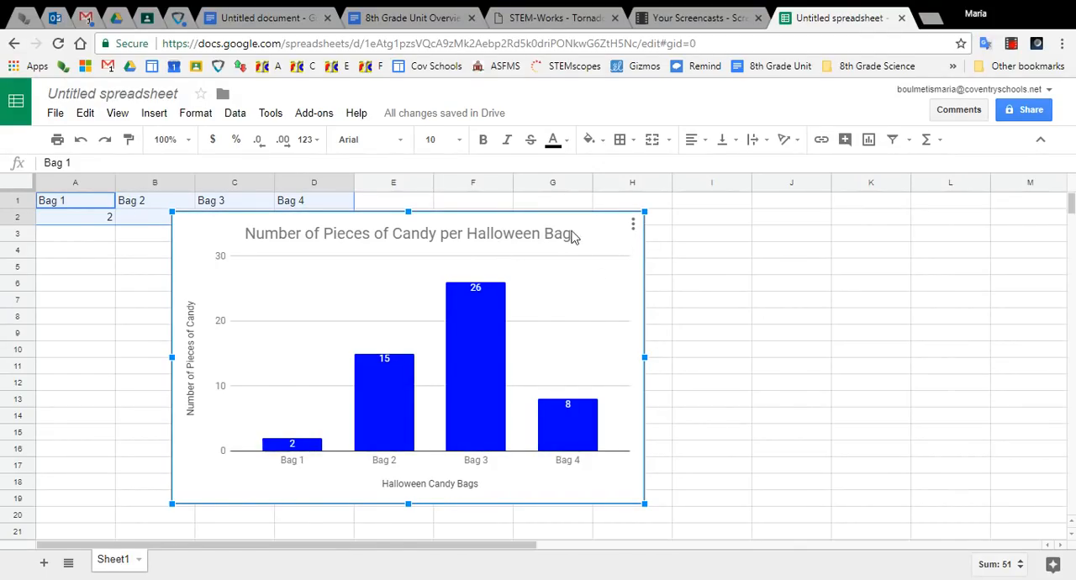
left_click(635, 229)
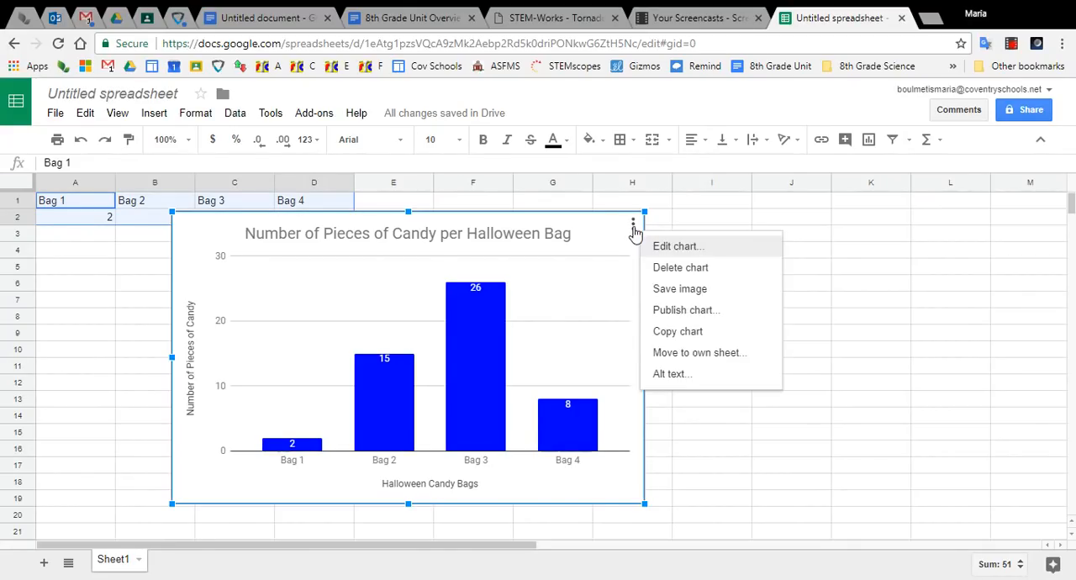
left_click(683, 336)
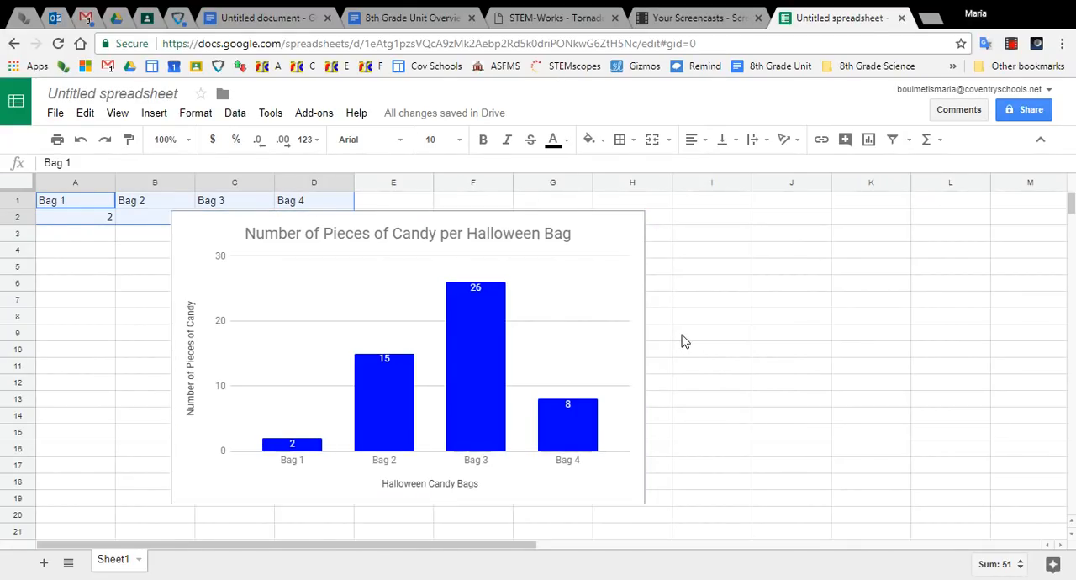
- Switch to the untitled Google Docs document and replace its purple candy chart with the copied chart, linked to the spreadsheet
left_click(254, 18)
left_click(562, 352)
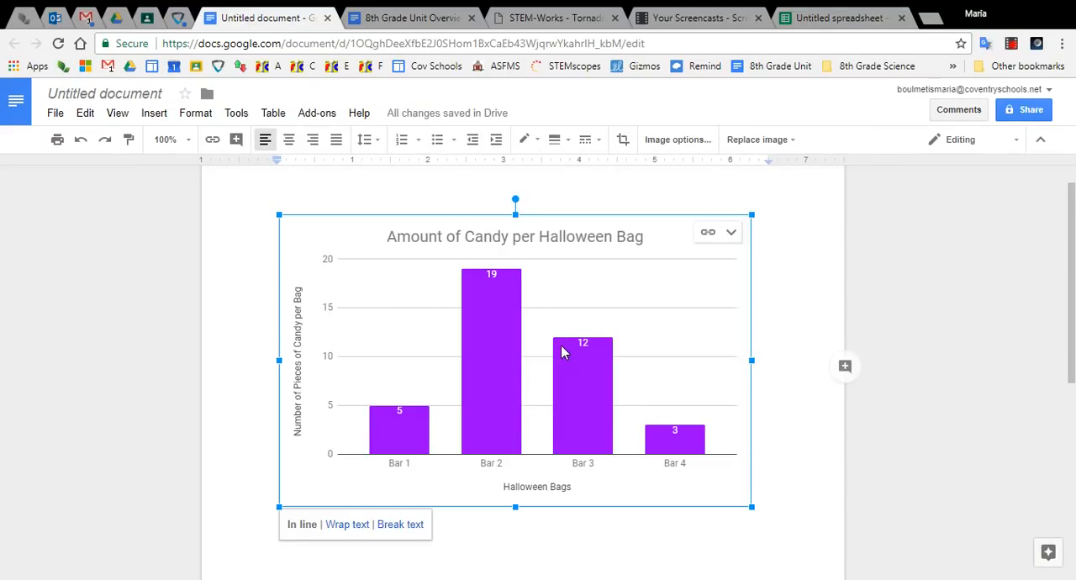
key("Delete")
key("ctrl+v")
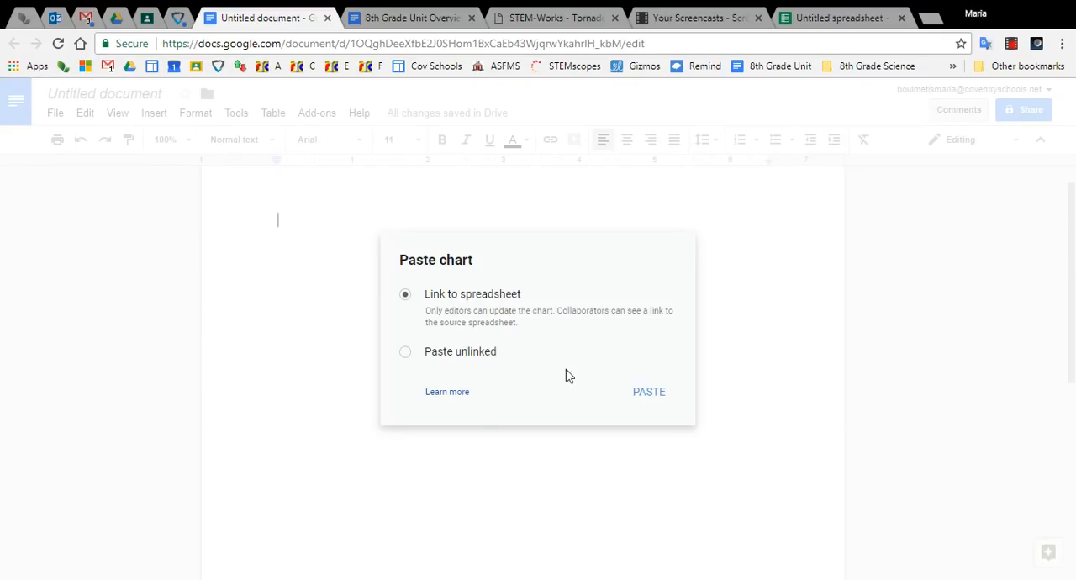
left_click(636, 400)
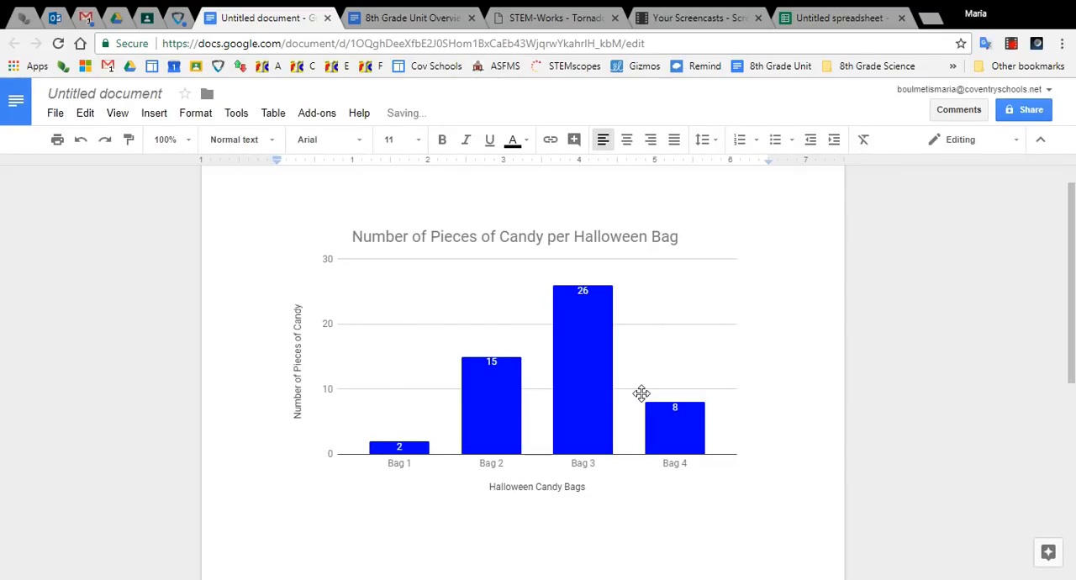
- Switch to the untitled Google Sheets spreadsheet and change the candy chart's vertical axis title to "Average Number of Pieces of Candy"
left_click(831, 20)
left_click(486, 287)
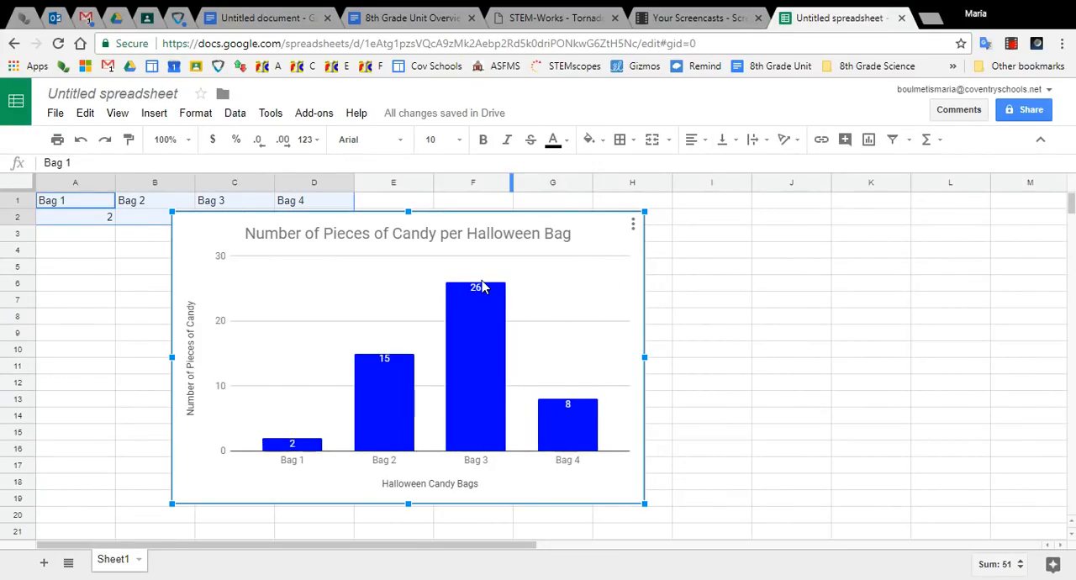
left_click(634, 226)
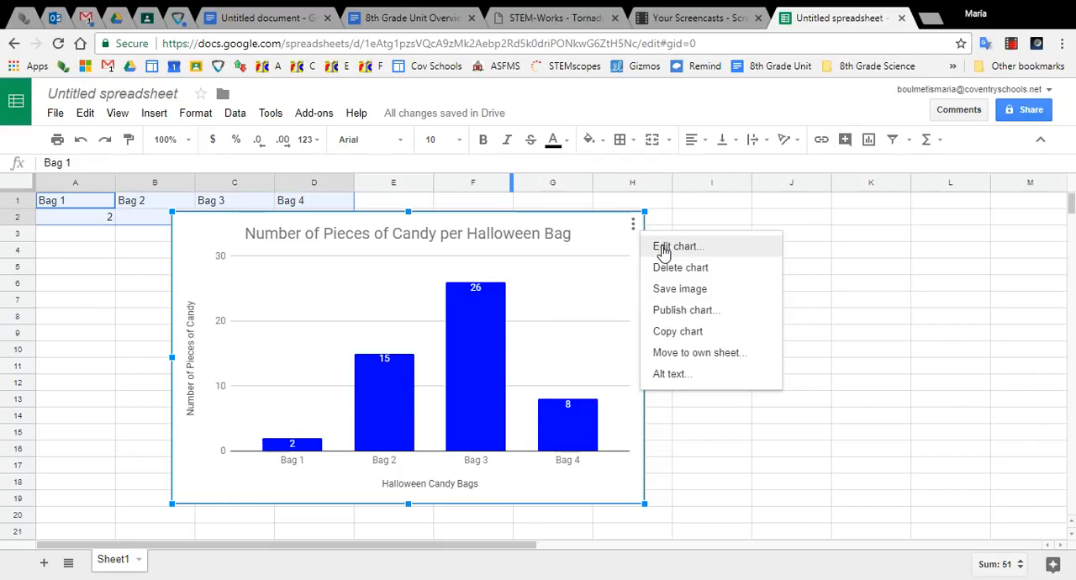
left_click(661, 246)
left_click(1034, 173)
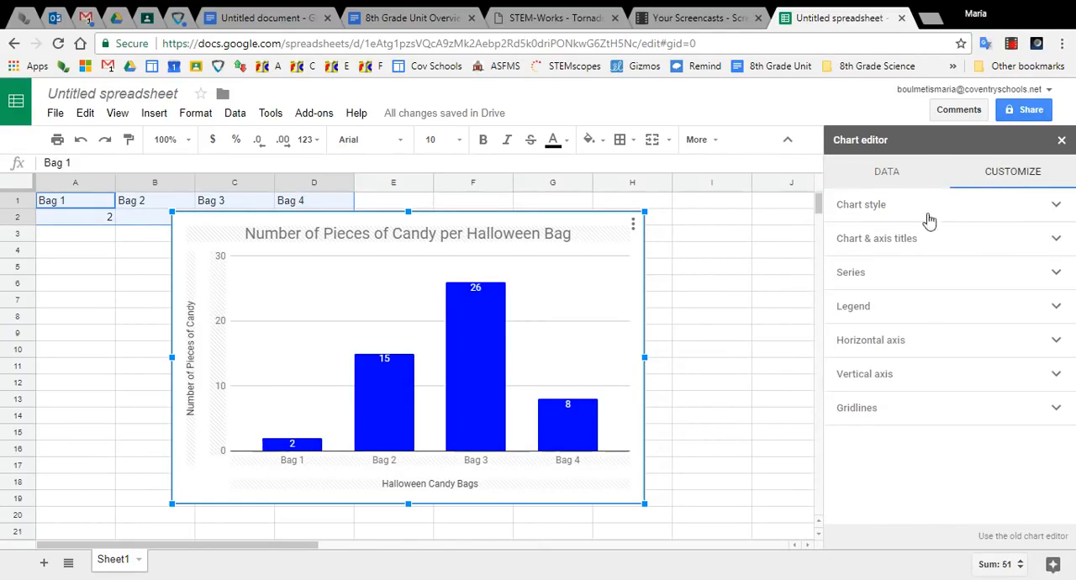
left_click(910, 239)
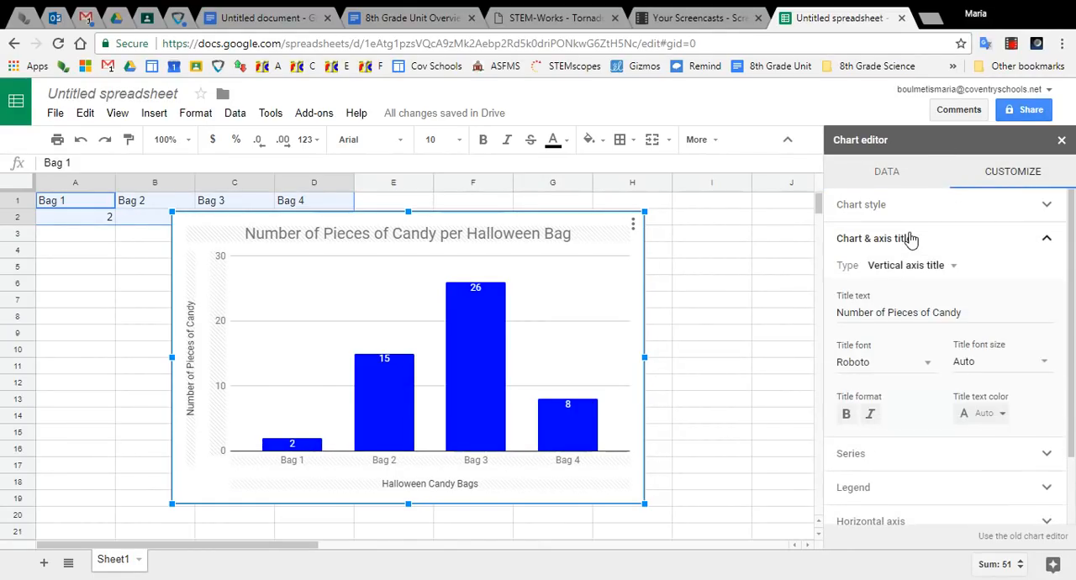
left_click(838, 312)
type("Average")
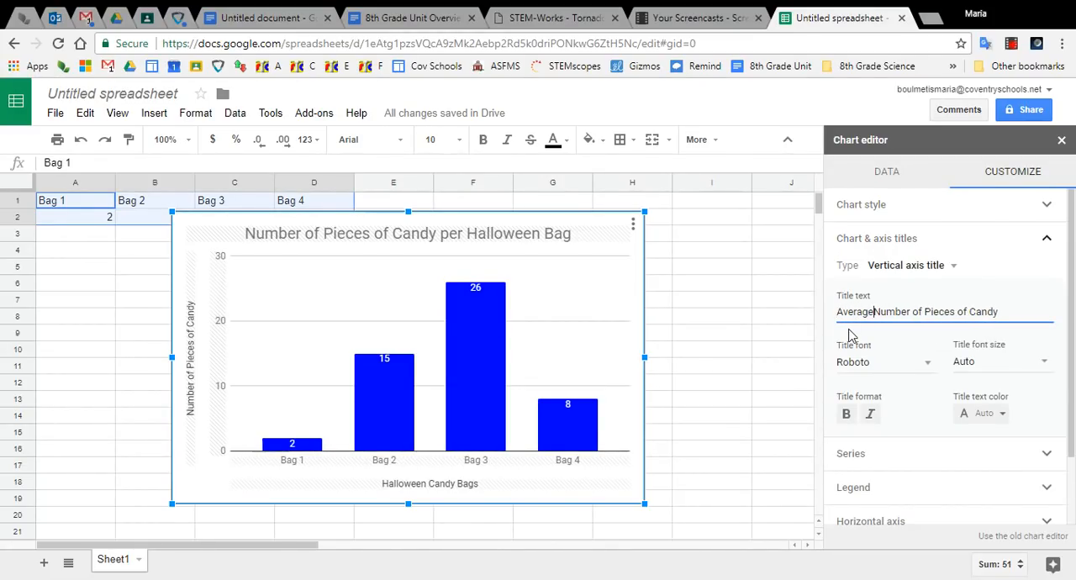
- Change the chart title to "Average Number of Pieces of Candy per Halloween Bag" and close the chart editor
left_click(910, 265)
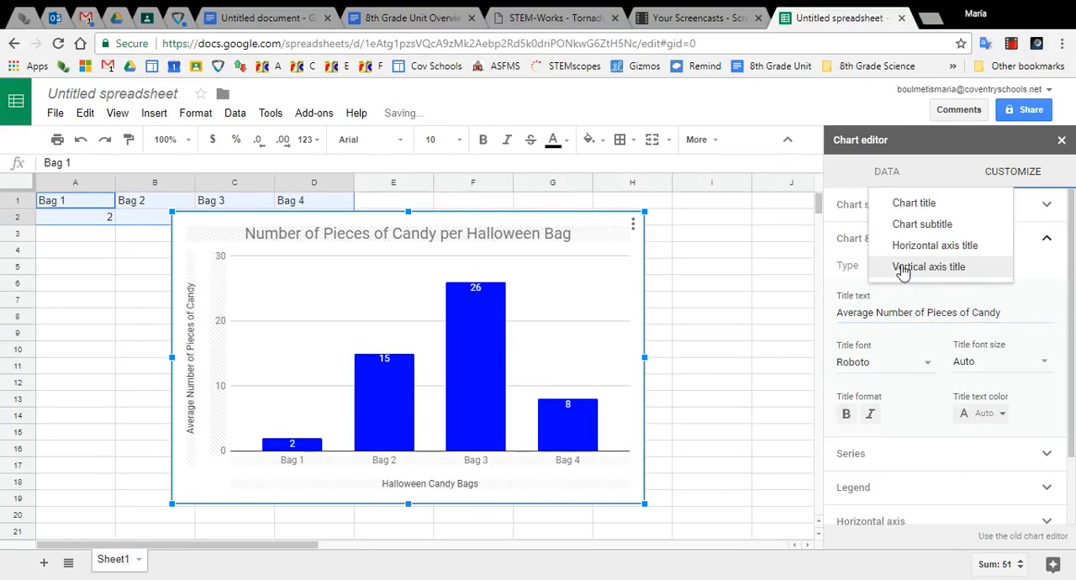
left_click(912, 205)
type("Average")
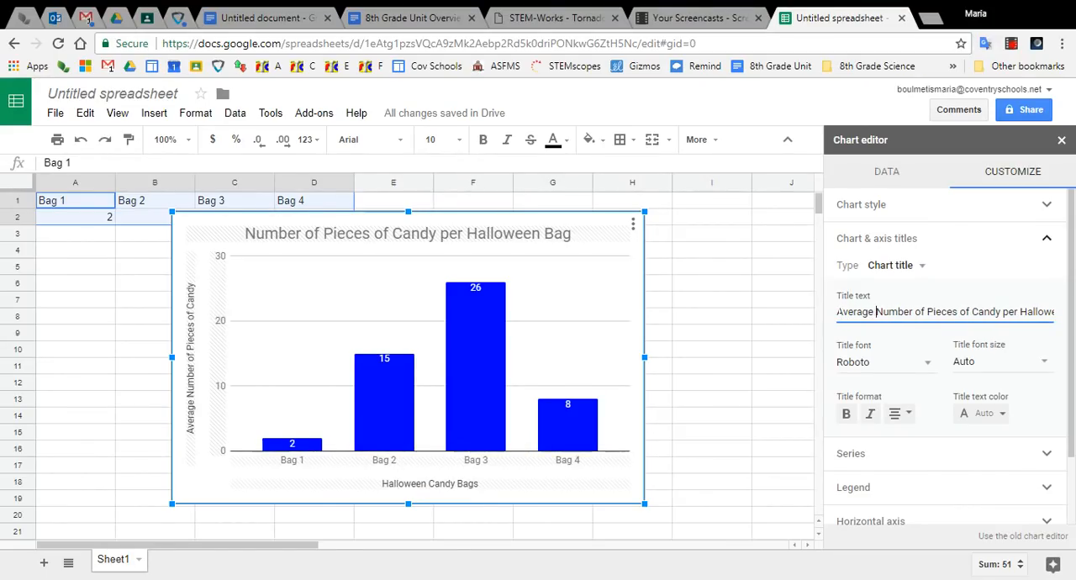
left_click(1062, 139)
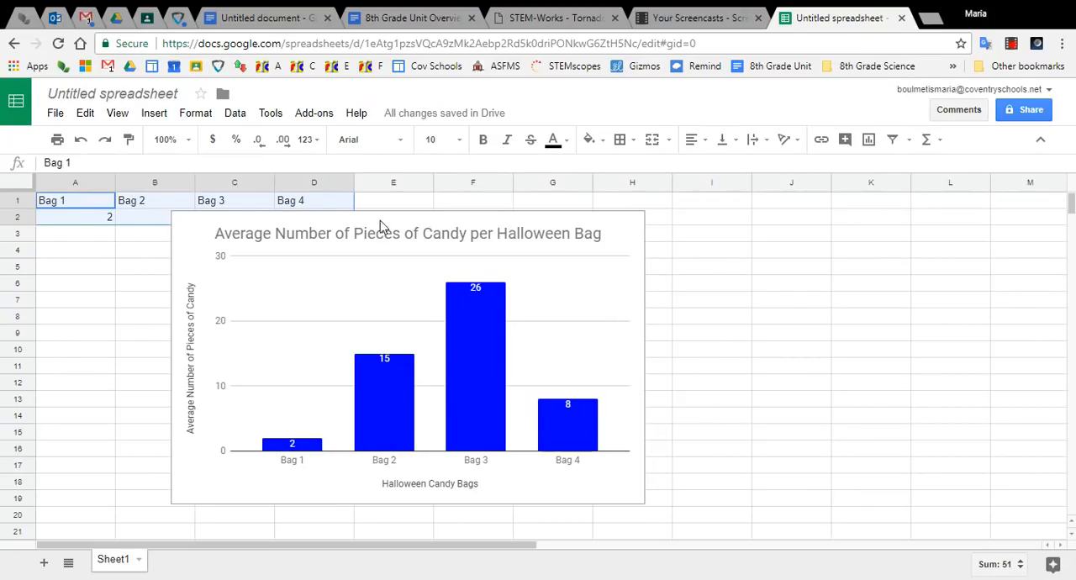
- Switch to the untitled Google Docs document and update its linked candy chart from the spreadsheet
left_click(242, 20)
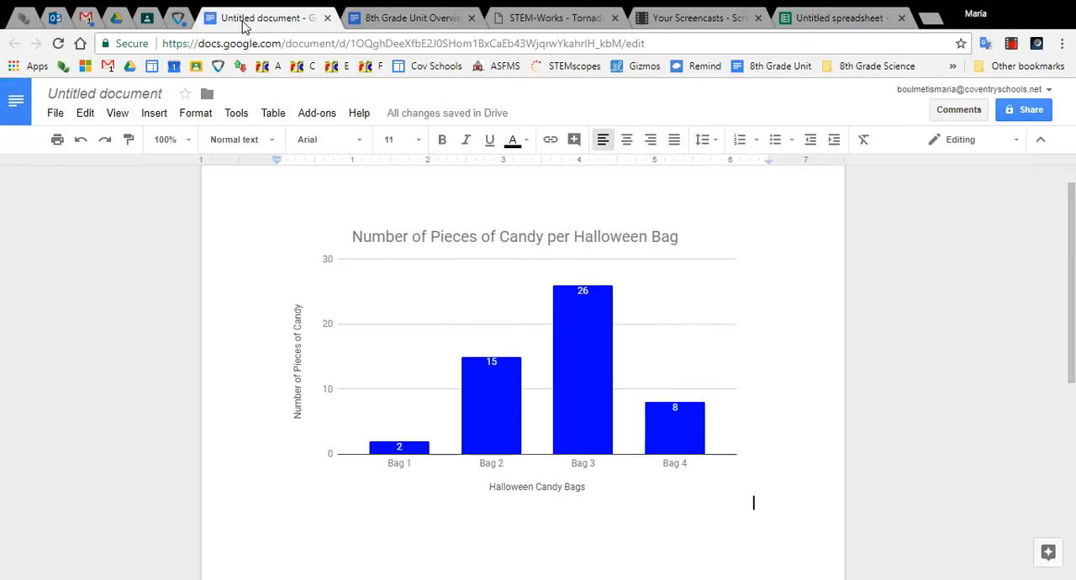
left_click(458, 326)
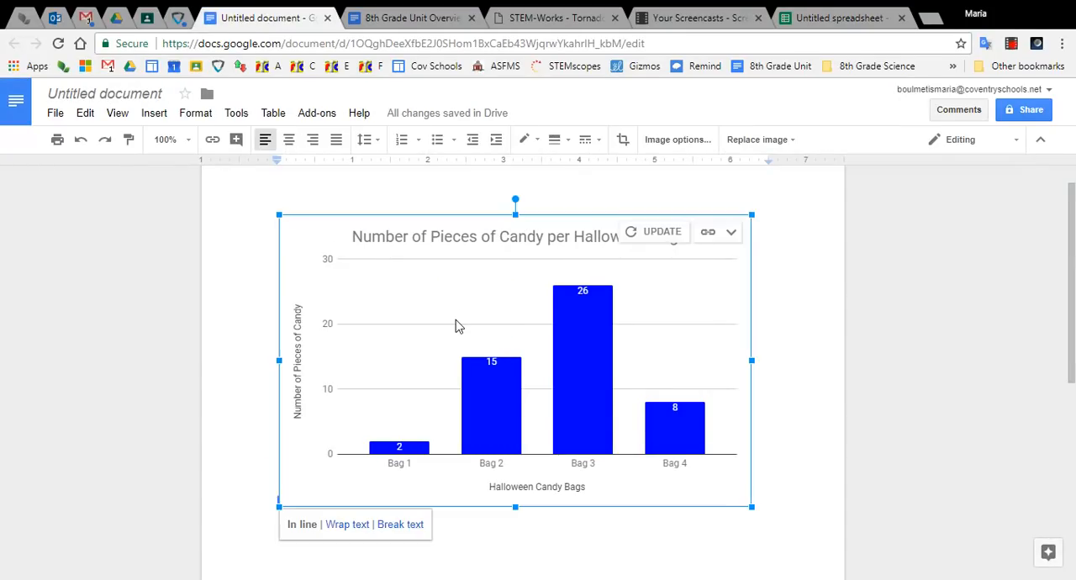
left_click(651, 233)
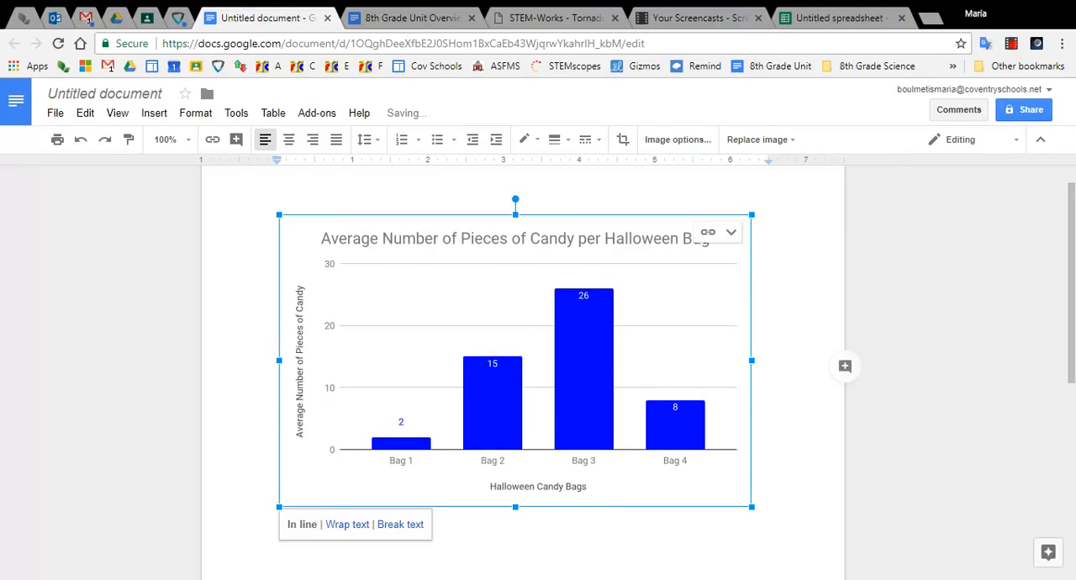
left_click(753, 503)
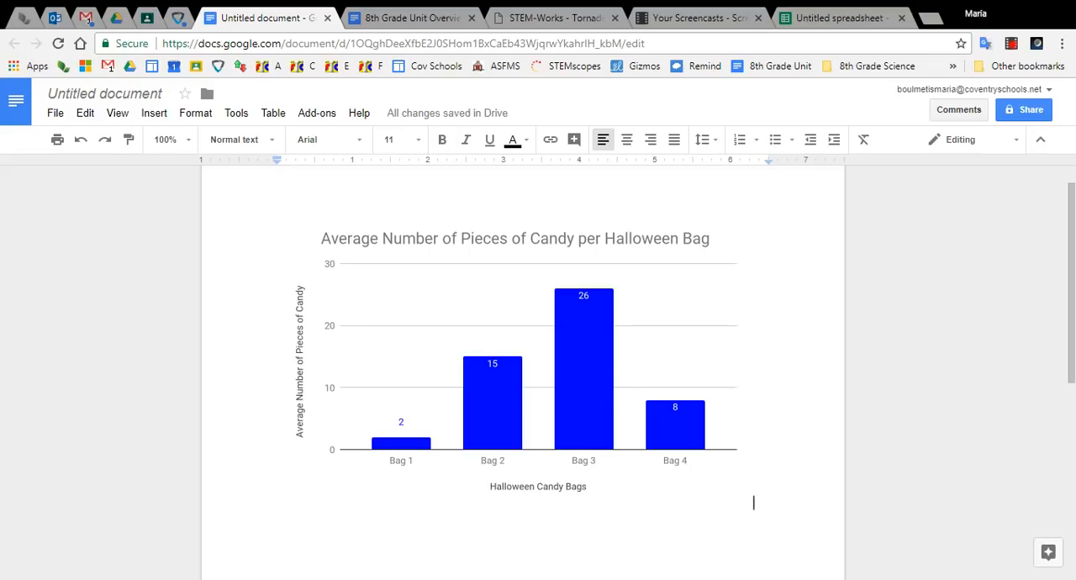